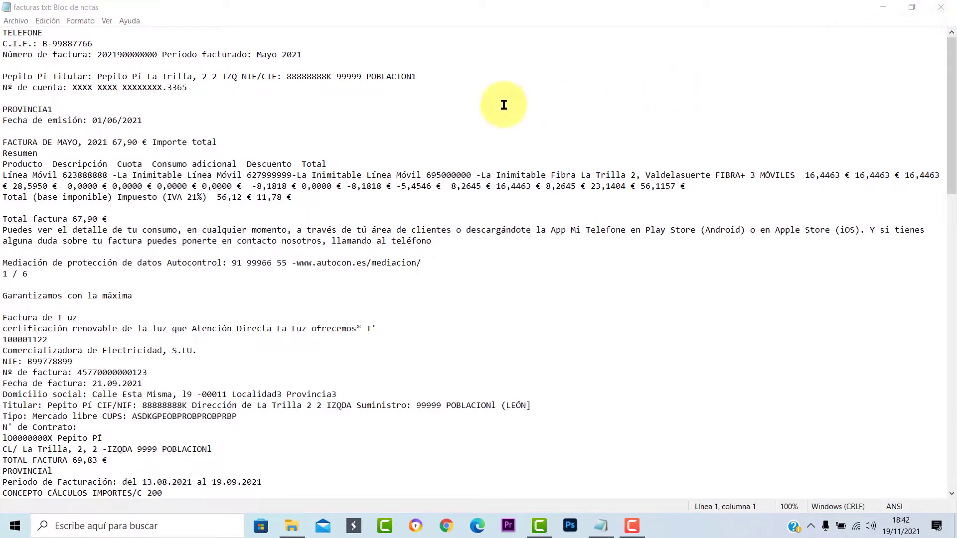
Close the invoice text file and open Libro1 from the 1234 folder on the desktop
{"action": "left_click", "coordinate": [942, 8]}
{"action": "left_click", "coordinate": [942, 7]}
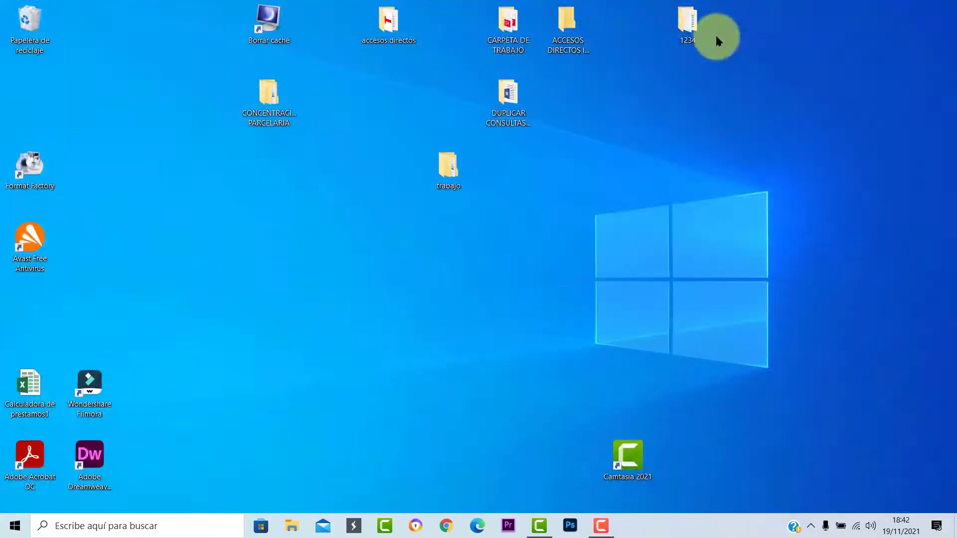
{"action": "double_click", "coordinate": [686, 23]}
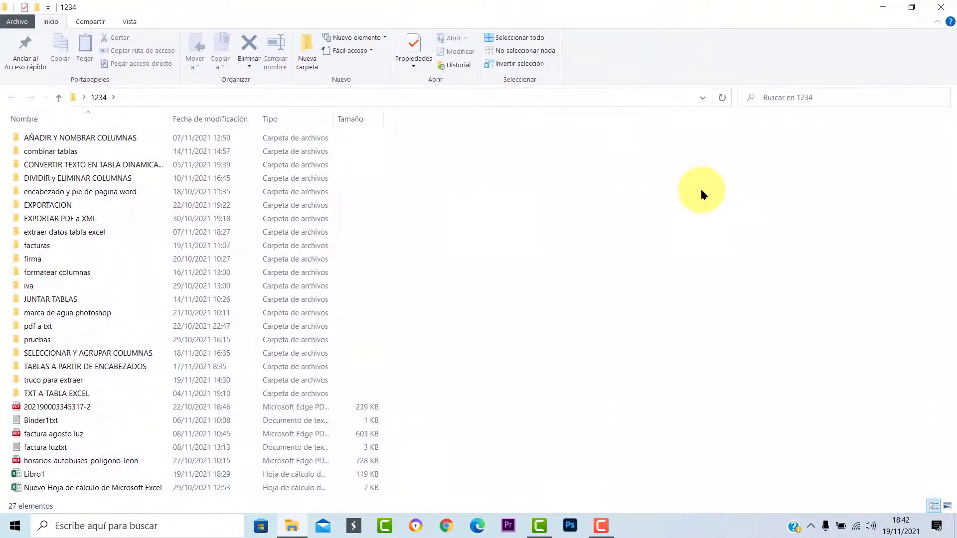
{"action": "double_click", "coordinate": [30, 471]}
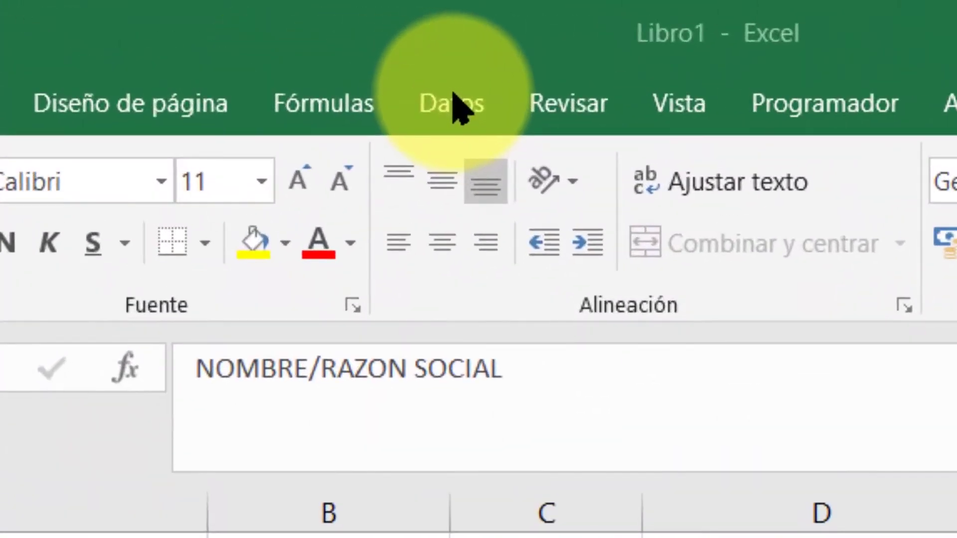
Import facturas txt from text/CSV with a tab delimiter and load it into Power Query
{"action": "left_click", "coordinate": [454, 100]}
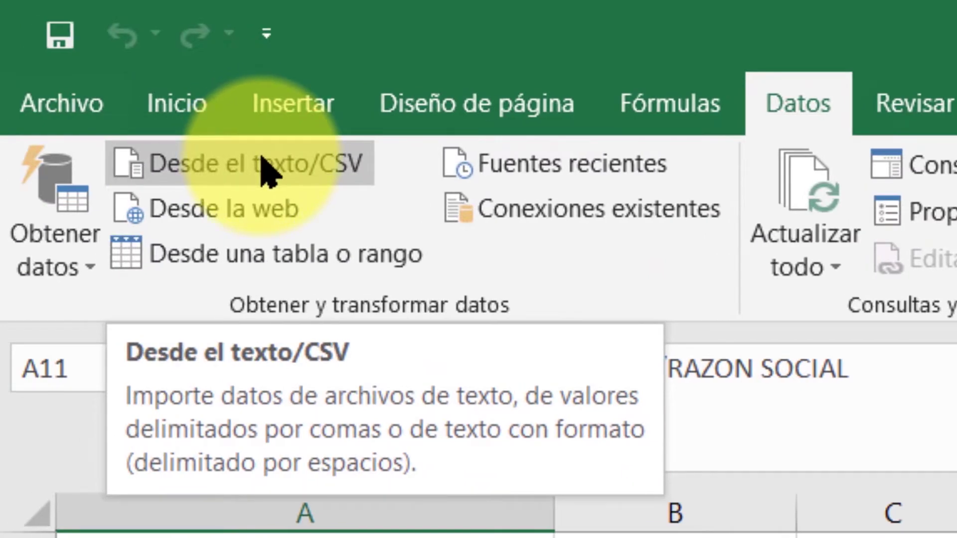
{"action": "left_click", "coordinate": [261, 157]}
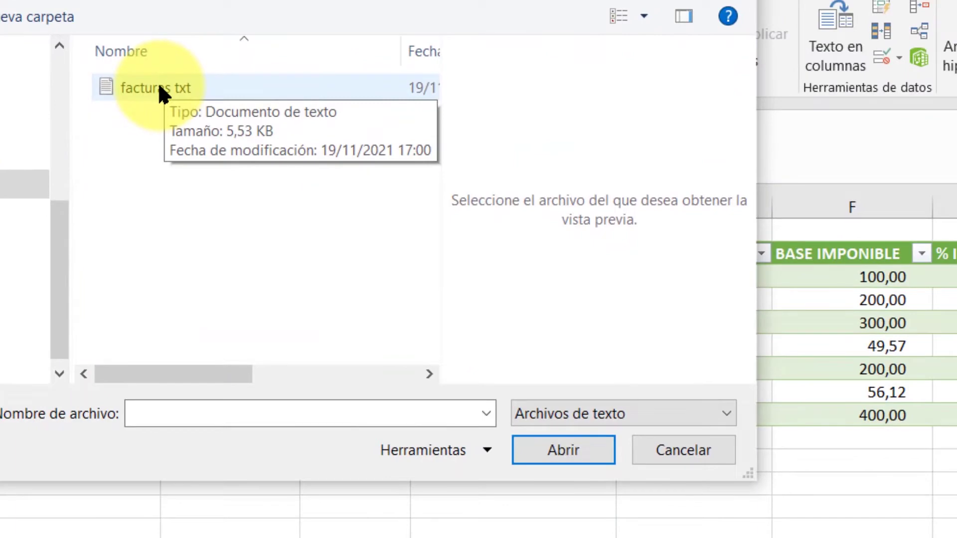
{"action": "left_click", "coordinate": [160, 89]}
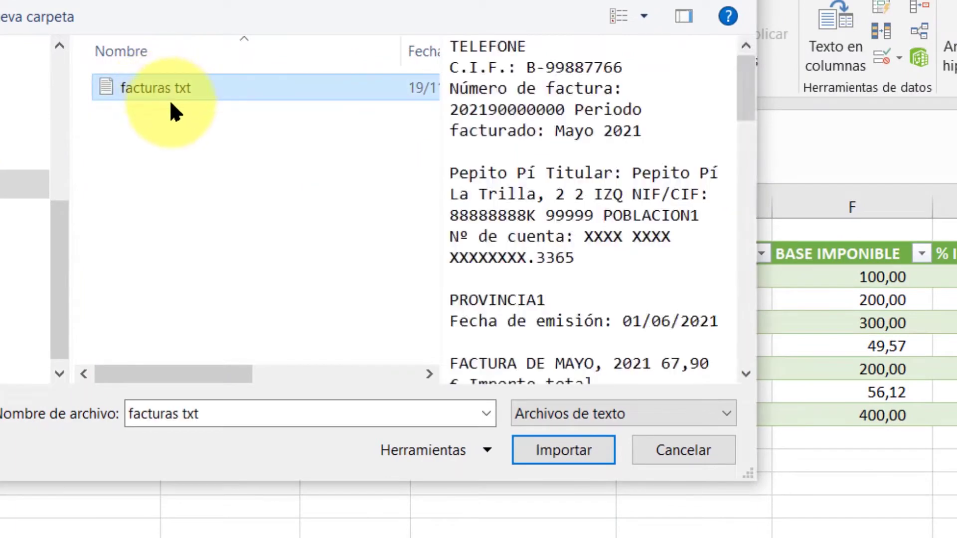
{"action": "left_click", "coordinate": [561, 454]}
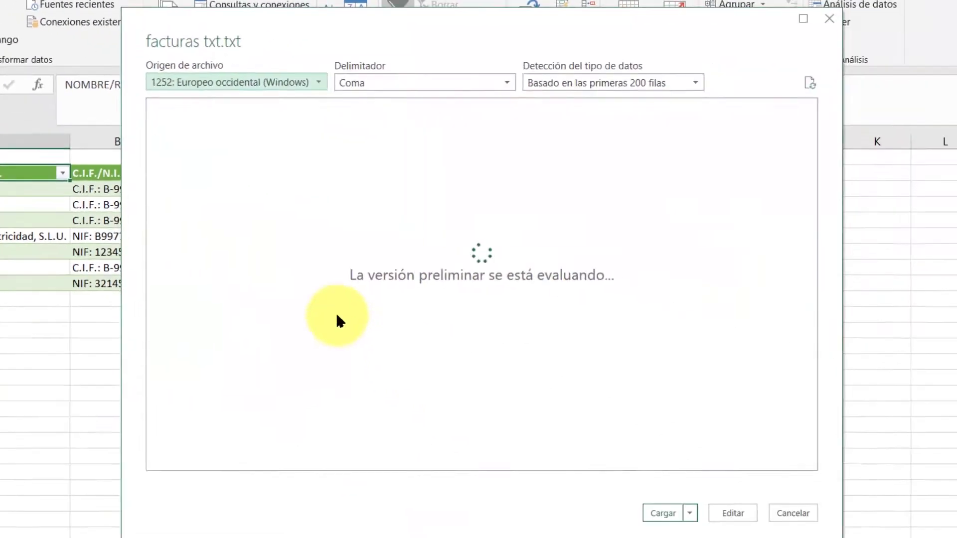
{"action": "left_click", "coordinate": [496, 81]}
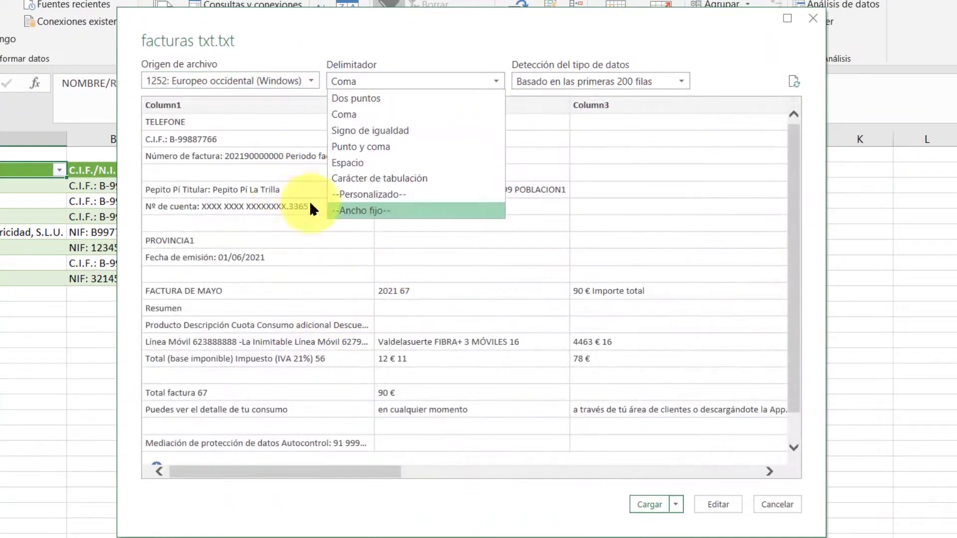
{"action": "left_click", "coordinate": [363, 178]}
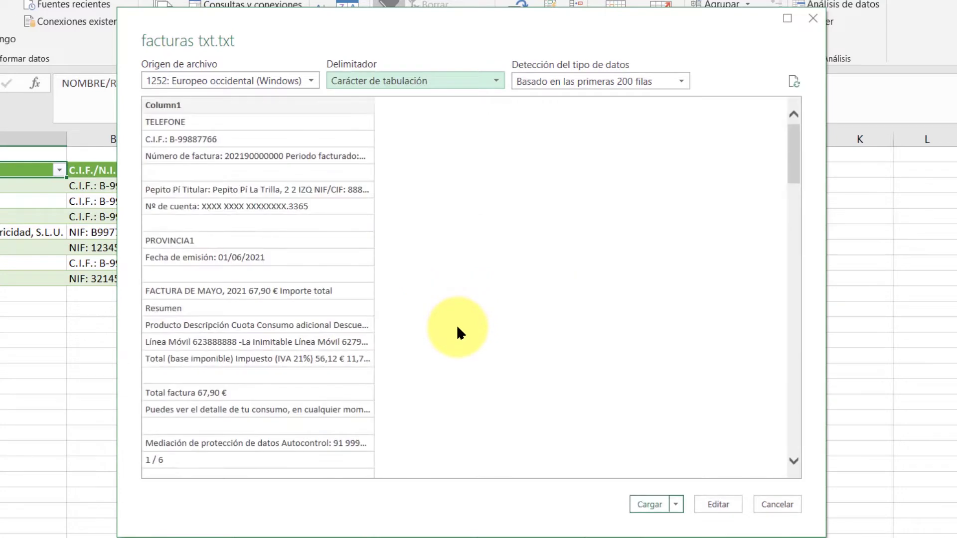
{"action": "left_click", "coordinate": [717, 504]}
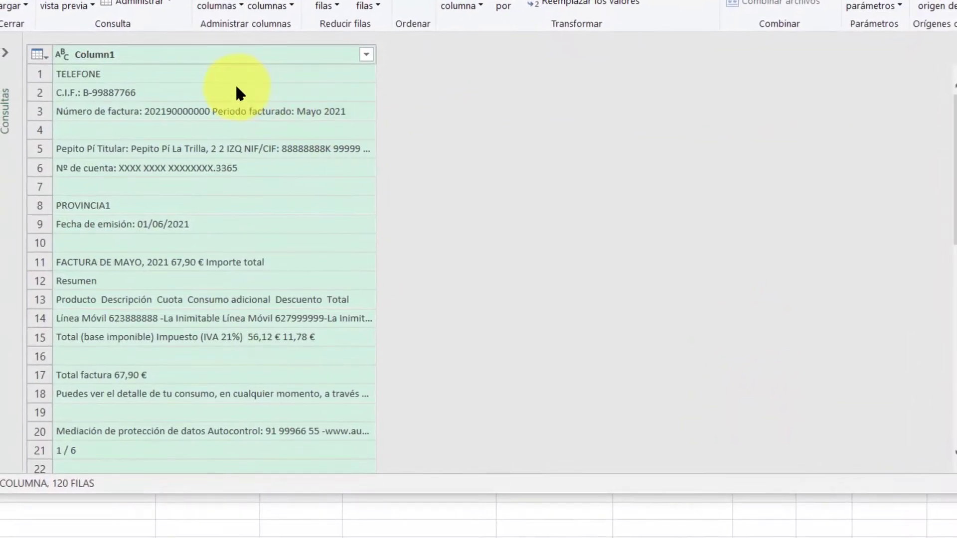
Remove blank rows, transpose the invoice lines into one row, and promote it to headers
{"action": "left_click", "coordinate": [366, 11]}
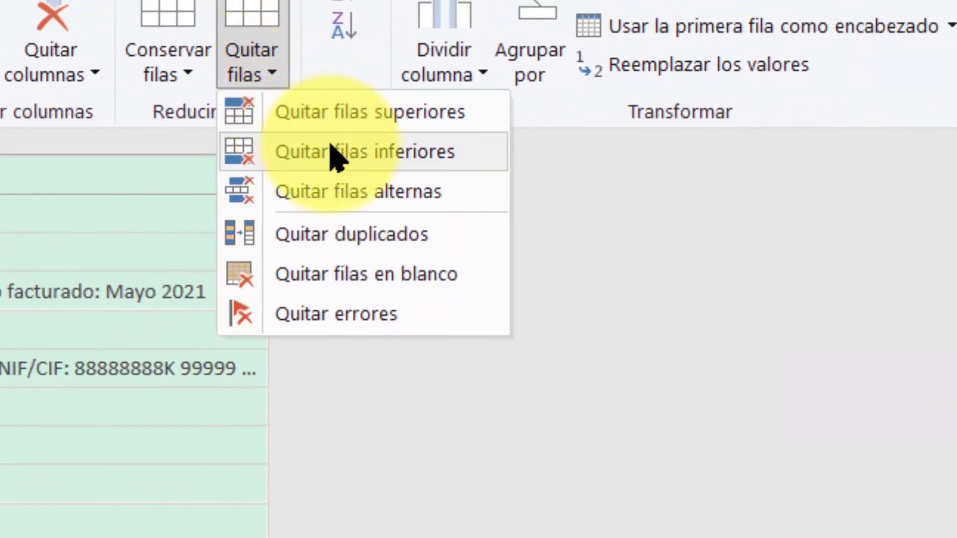
{"action": "left_click", "coordinate": [342, 275]}
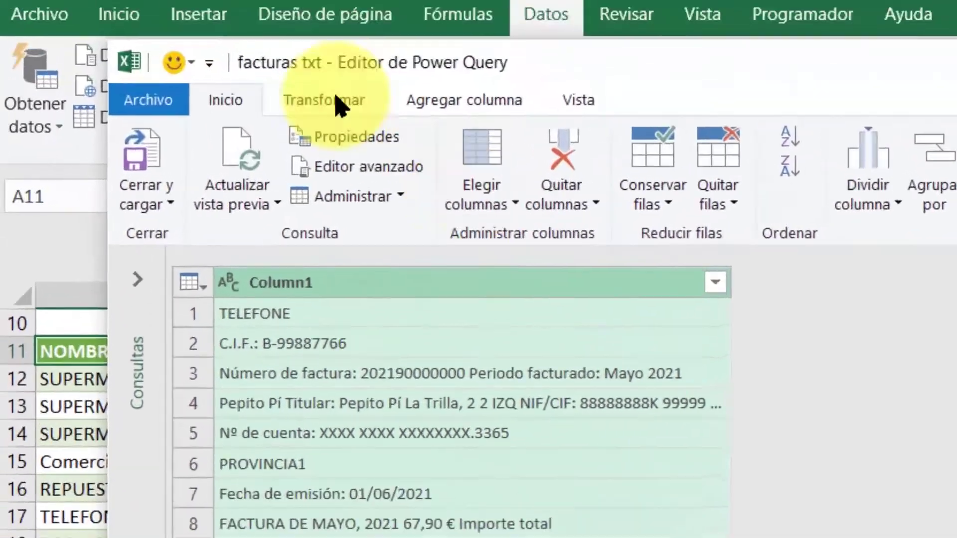
{"action": "left_click", "coordinate": [394, 184]}
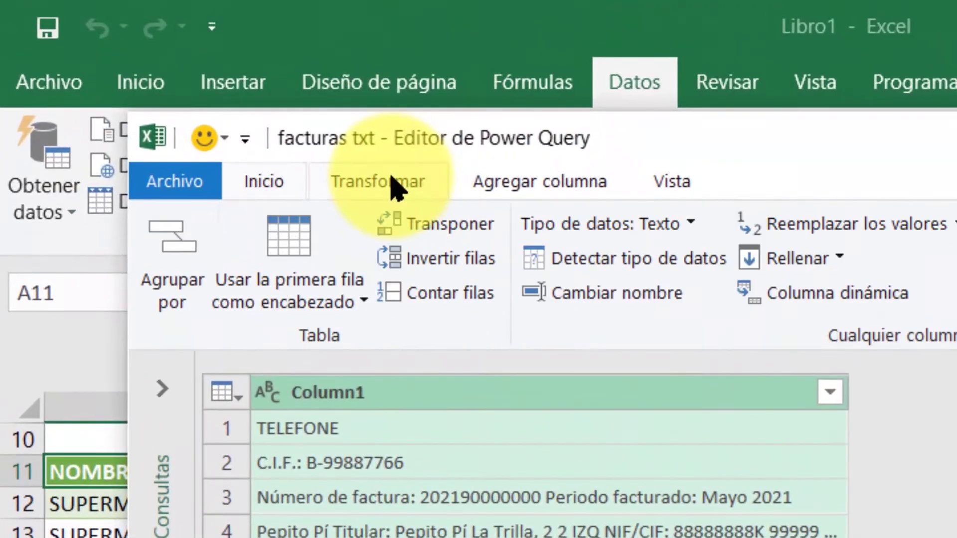
{"action": "left_click", "coordinate": [427, 224]}
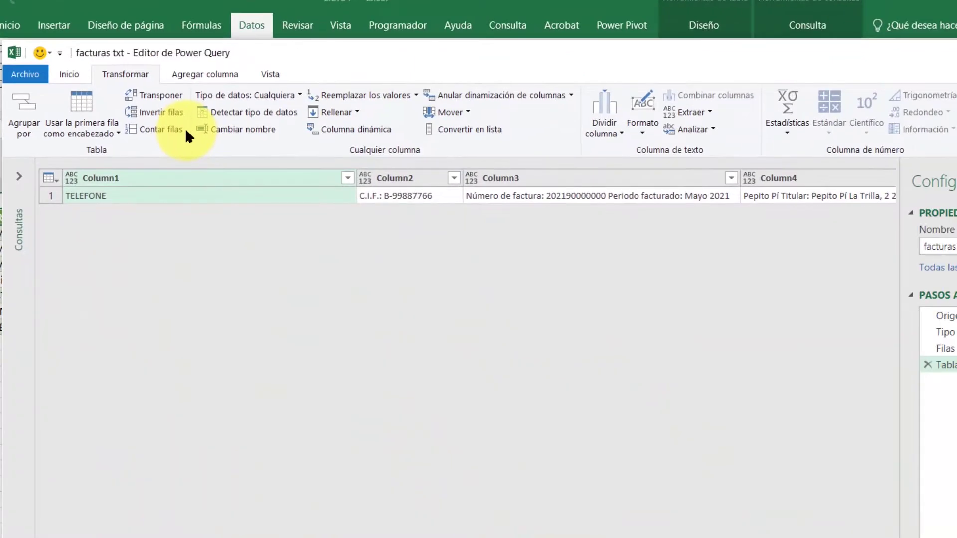
{"action": "left_click", "coordinate": [70, 74]}
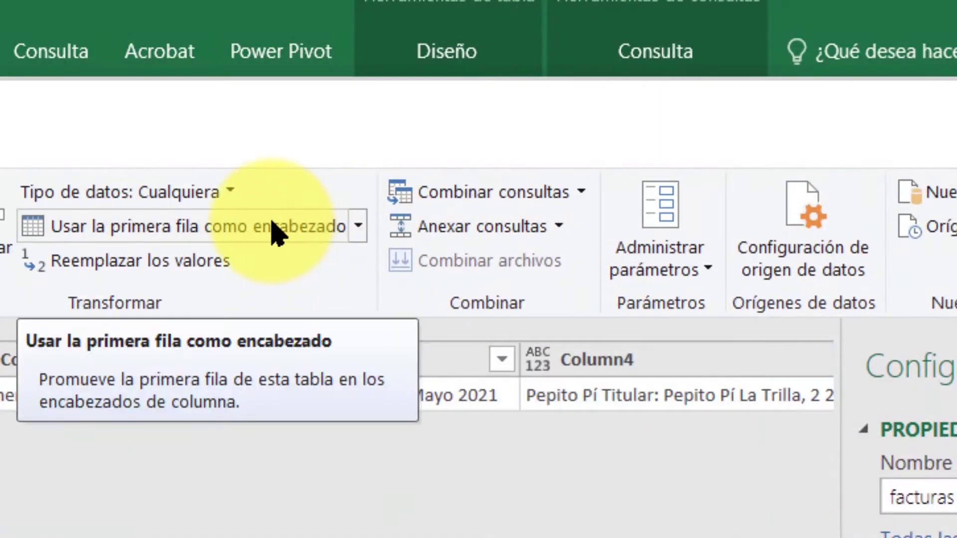
{"action": "left_click", "coordinate": [264, 230]}
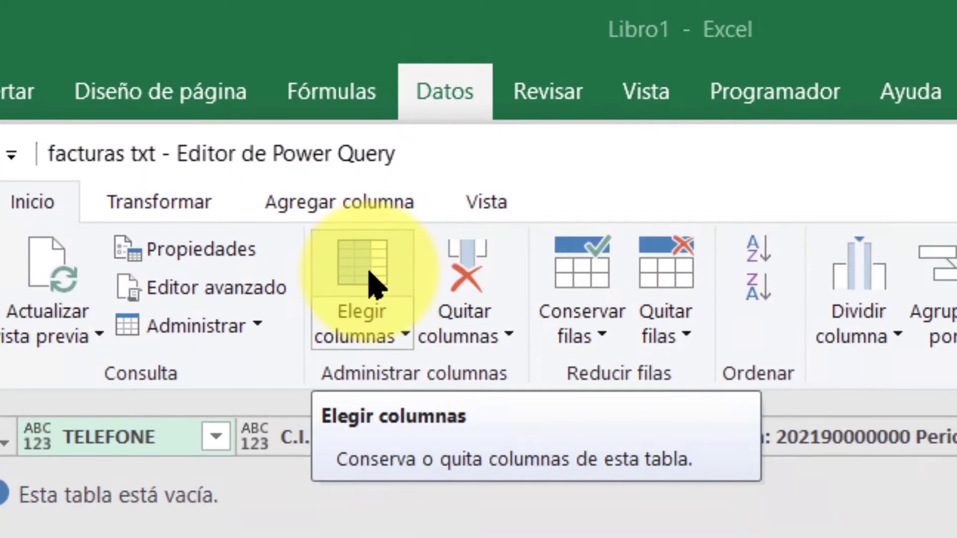
In Elegir columnas, tick only TELEFONE, C.I.F., invoice number, issue date, Total (base imponible), Total factura 67,90 €
{"action": "left_click", "coordinate": [371, 281]}
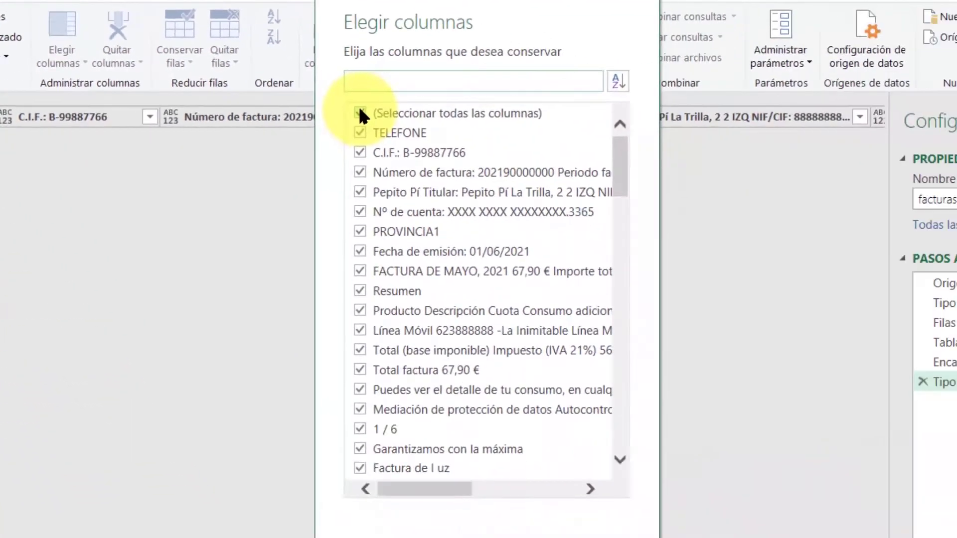
{"action": "left_click", "coordinate": [327, 94]}
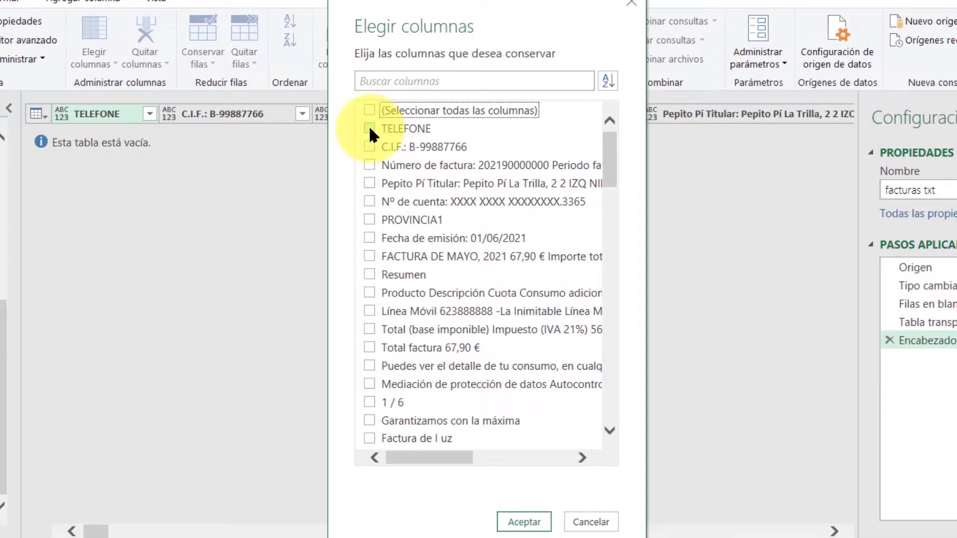
{"action": "left_click", "coordinate": [368, 128]}
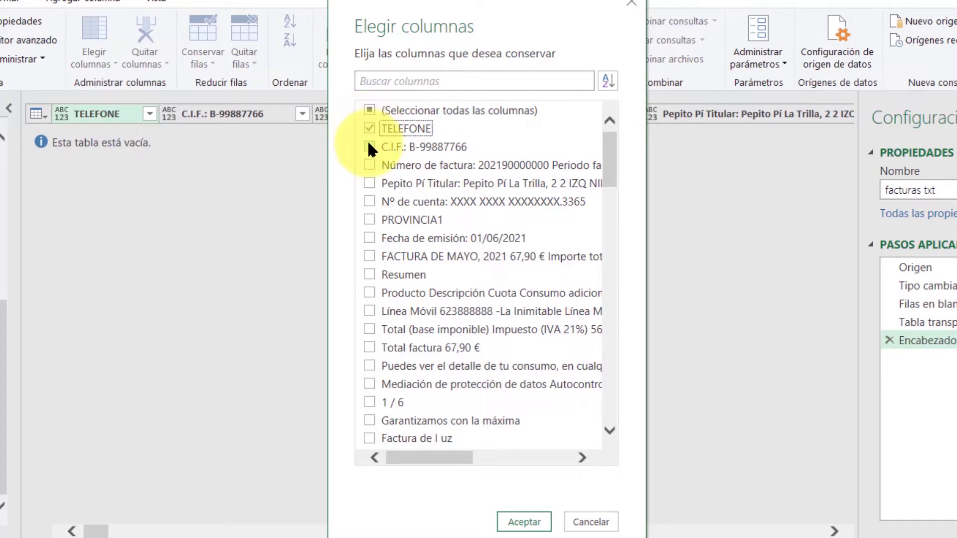
{"action": "left_click", "coordinate": [369, 146]}
{"action": "left_click", "coordinate": [370, 164]}
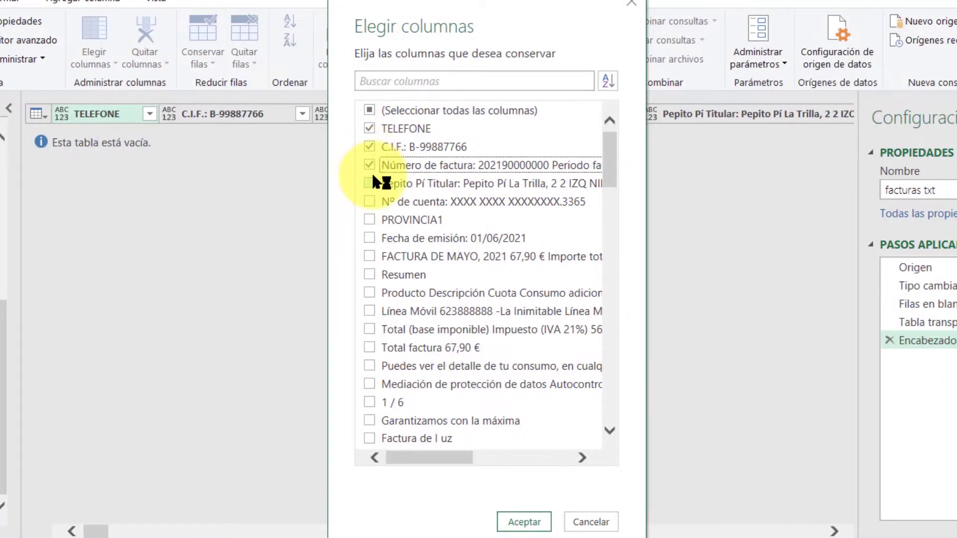
{"action": "left_click", "coordinate": [369, 238]}
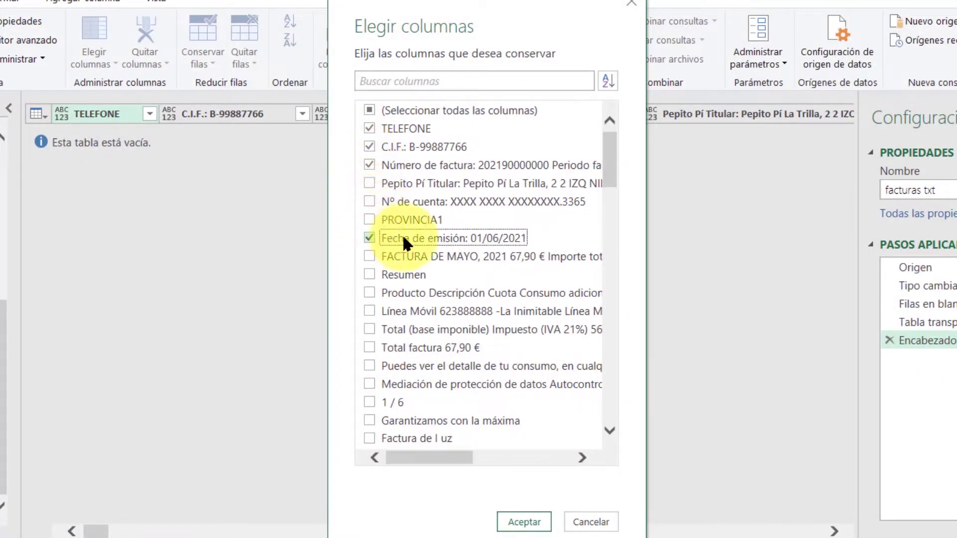
{"action": "left_click_drag", "start_coordinate": [608, 164], "coordinate": [609, 195]}
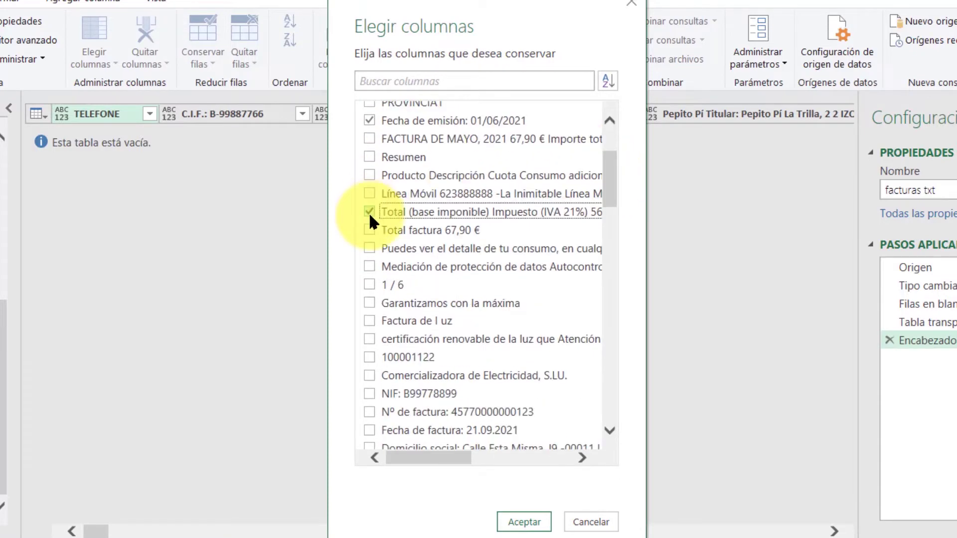
{"action": "left_click", "coordinate": [369, 211]}
{"action": "left_click", "coordinate": [370, 230]}
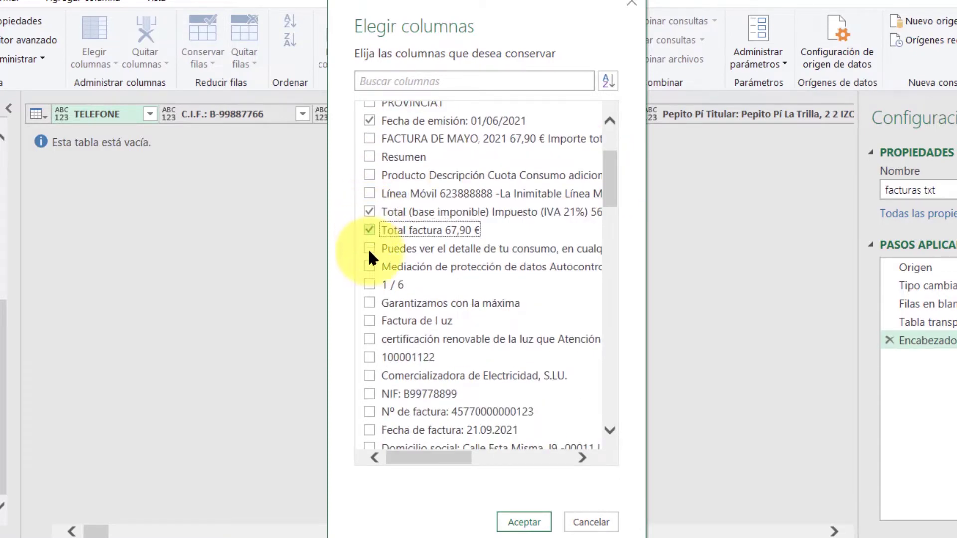
Keep the six ticked columns and demote their headers into a single data row
{"action": "left_click", "coordinate": [524, 522]}
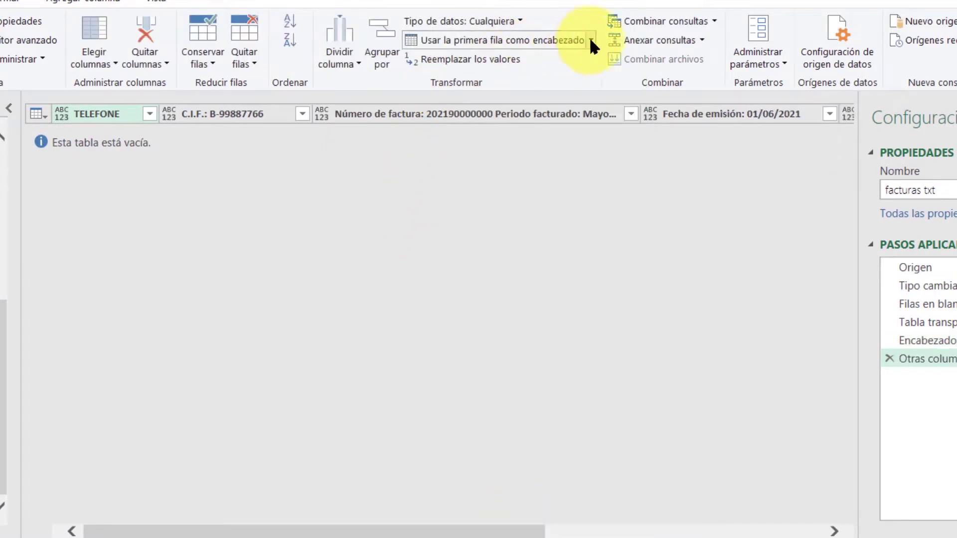
{"action": "left_click", "coordinate": [590, 40]}
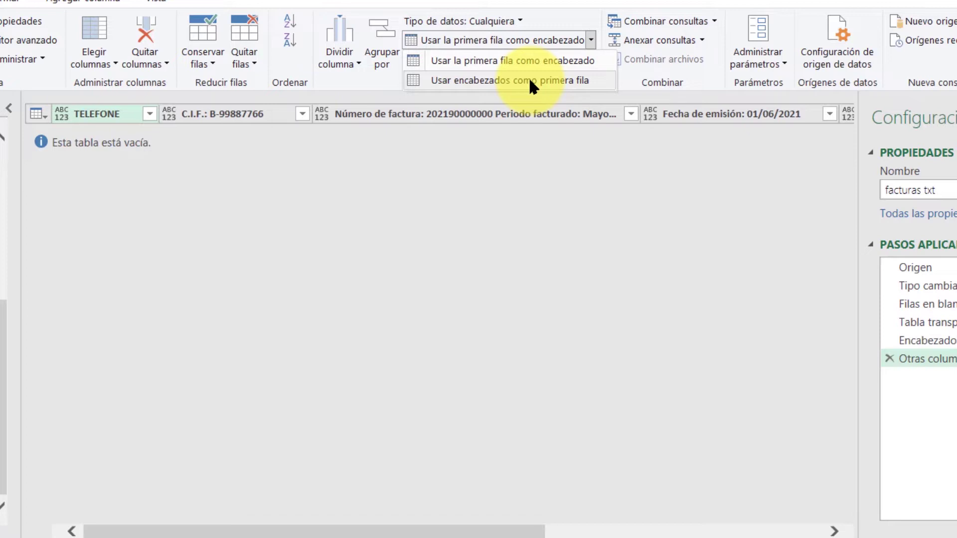
{"action": "left_click", "coordinate": [529, 80]}
{"action": "mouse_move", "coordinate": [254, 532]}
{"action": "left_mouse_down"}
{"action": "mouse_move", "coordinate": [298, 531]}
{"action": "mouse_move", "coordinate": [250, 531]}
{"action": "left_mouse_up"}
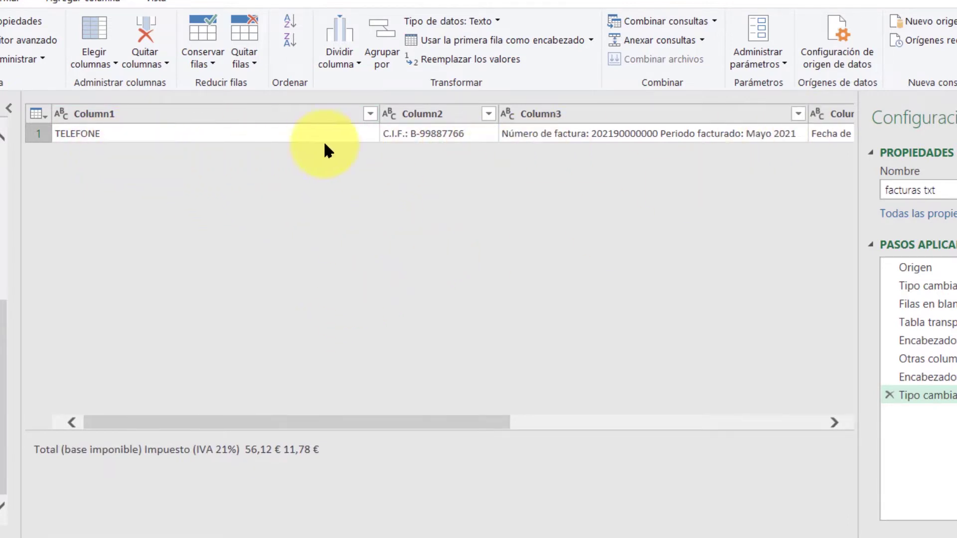
Duplicate the current query and rename the copy to 1
{"action": "left_click", "coordinate": [40, 59]}
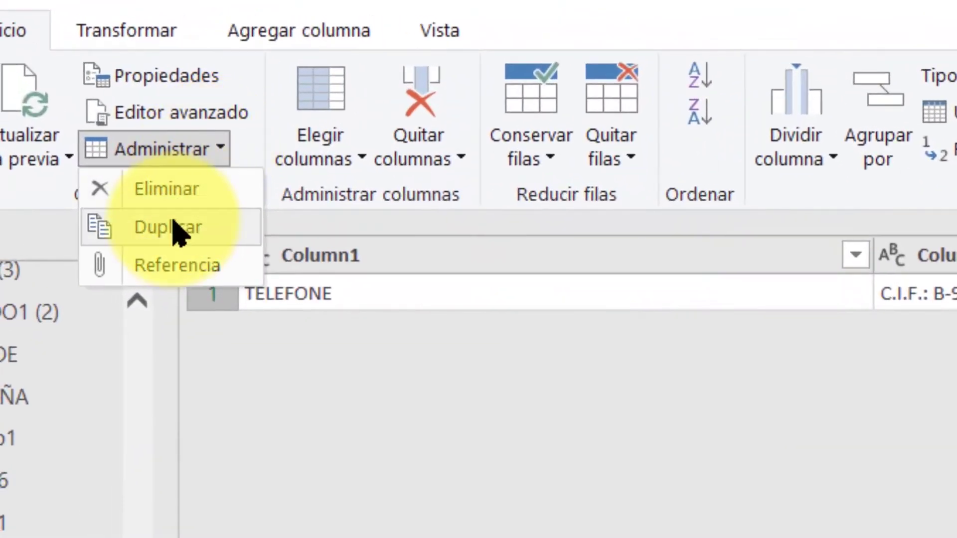
{"action": "left_click", "coordinate": [175, 234]}
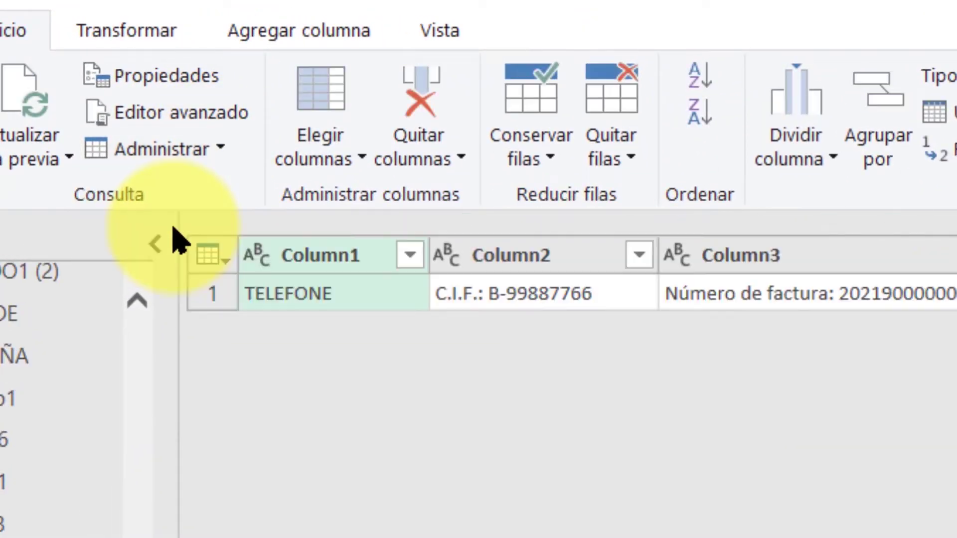
{"action": "right_click", "coordinate": [224, 279]}
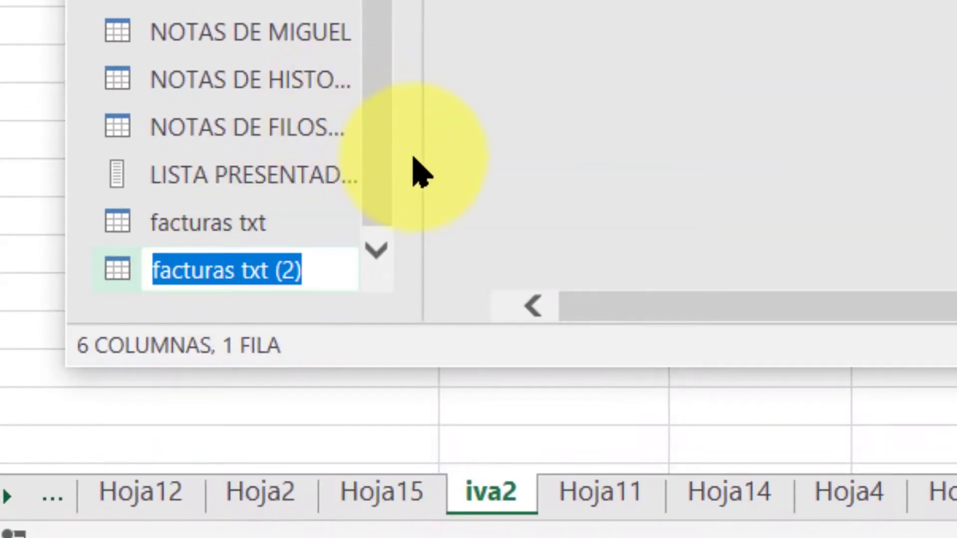
{"action": "type", "text": "1"}
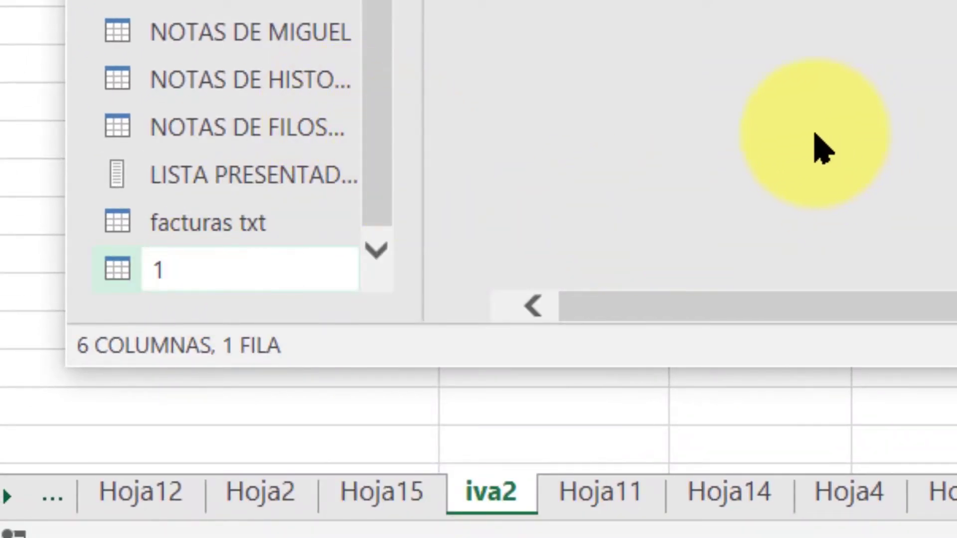
{"action": "key", "text": "Return"}
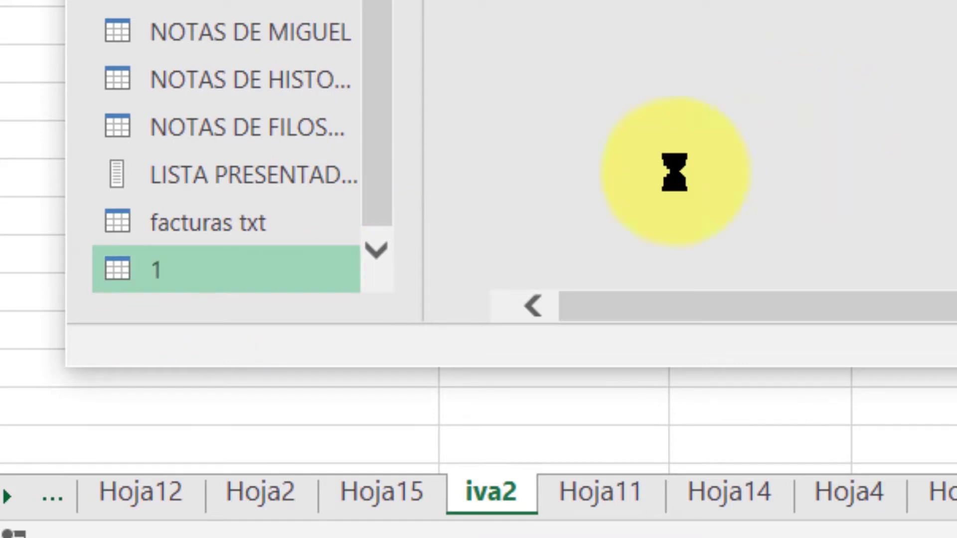
Delete the last two applied steps from facturas txt
{"action": "left_click", "coordinate": [199, 232]}
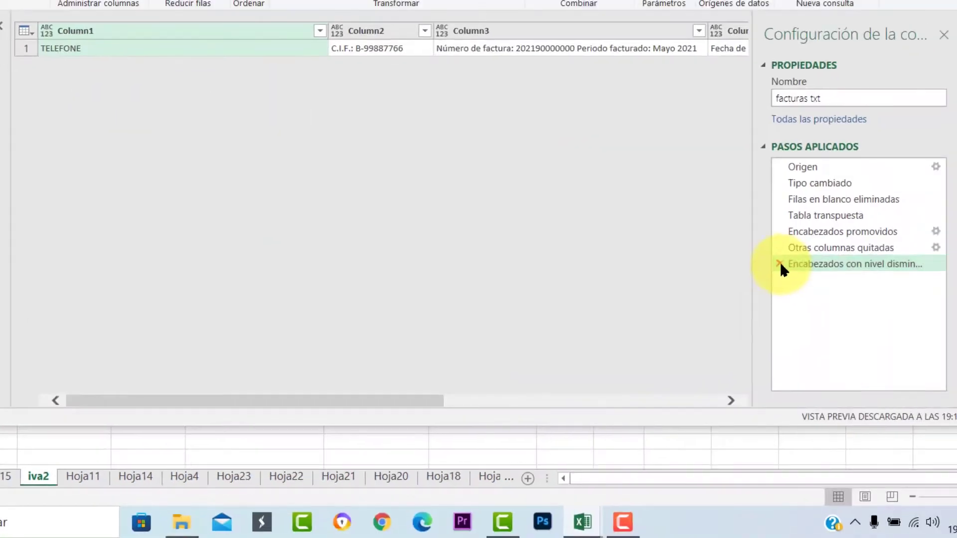
{"action": "left_click", "coordinate": [779, 261]}
{"action": "left_click", "coordinate": [779, 244]}
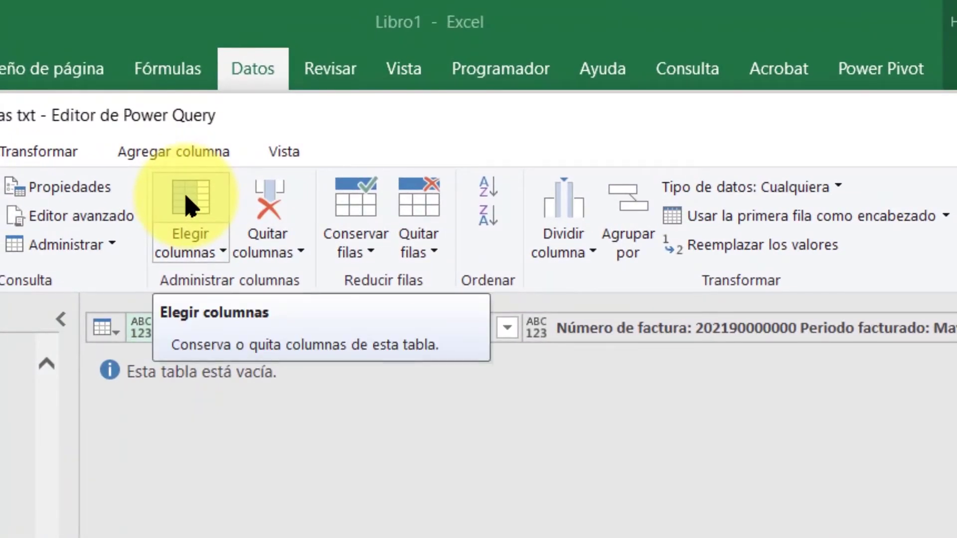
Keep only TELEFONE _2, C.I.F. _3, Número de factura, Fecha de emisión 01/08/2021, and both totals (121,00 €)
{"action": "left_click", "coordinate": [191, 207]}
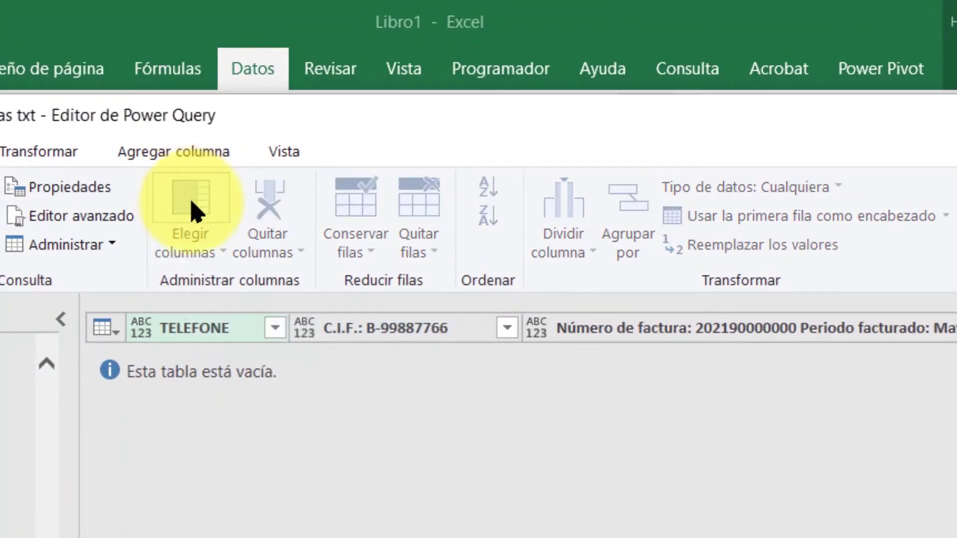
{"action": "left_click", "coordinate": [388, 144]}
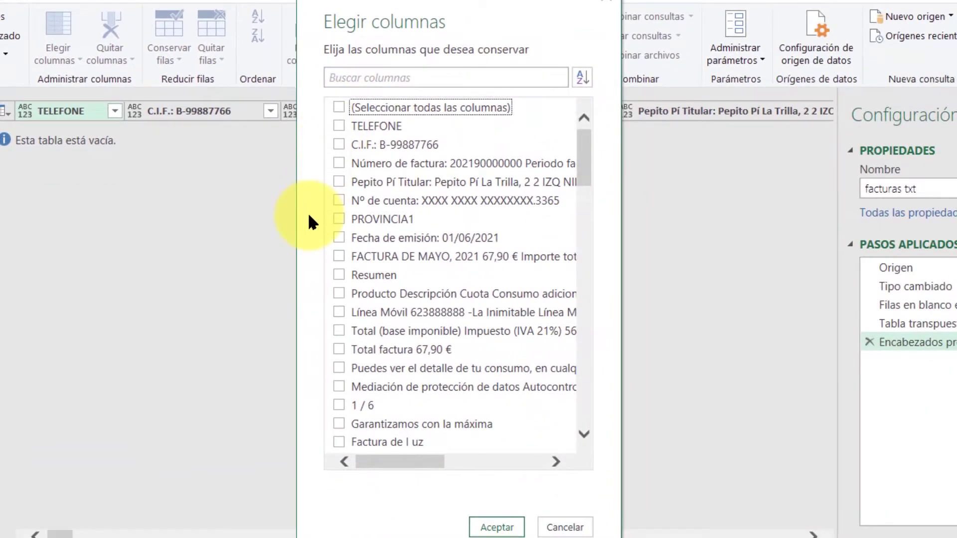
{"action": "mouse_move", "coordinate": [584, 158]}
{"action": "left_mouse_down"}
{"action": "mouse_move", "coordinate": [583, 185]}
{"action": "mouse_move", "coordinate": [582, 144]}
{"action": "mouse_move", "coordinate": [583, 384]}
{"action": "left_mouse_up"}
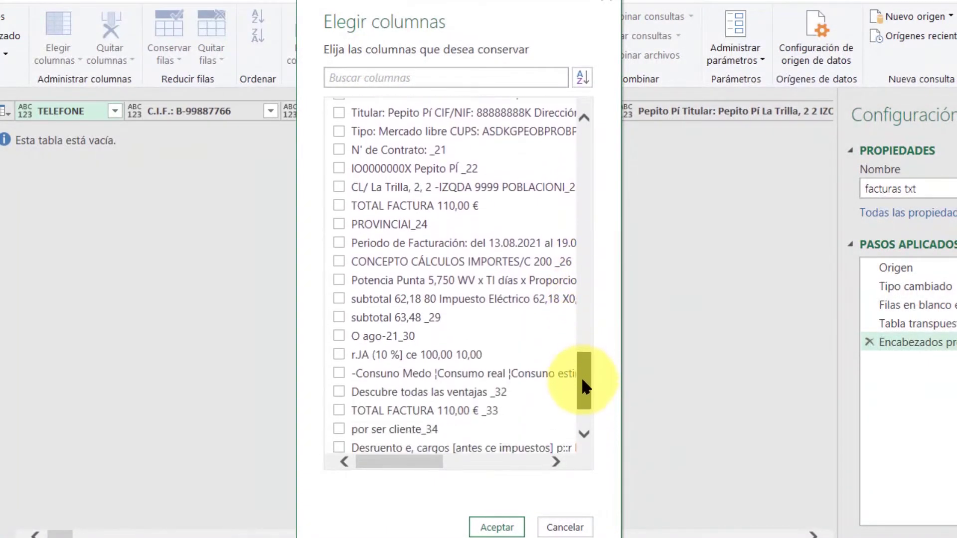
{"action": "left_click", "coordinate": [340, 195]}
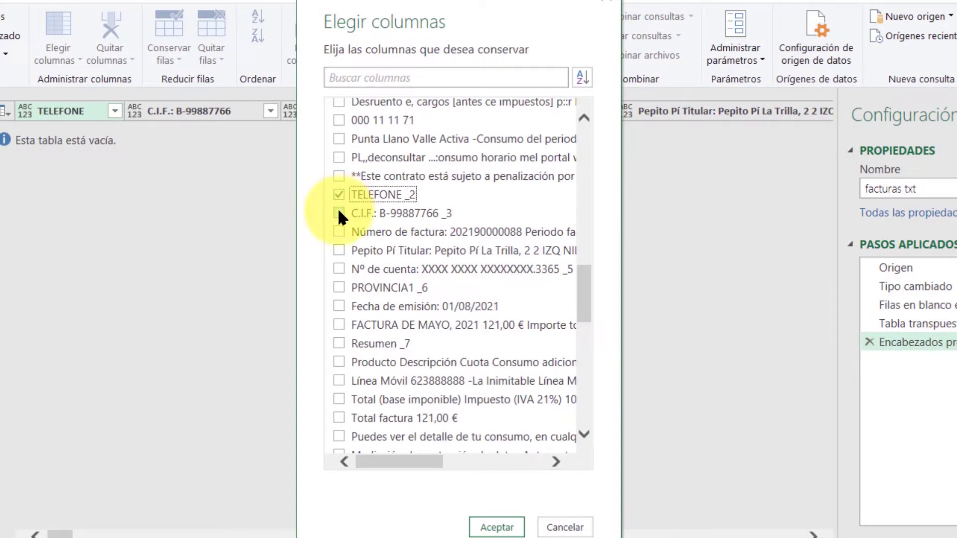
{"action": "left_click", "coordinate": [339, 214]}
{"action": "left_click", "coordinate": [340, 231]}
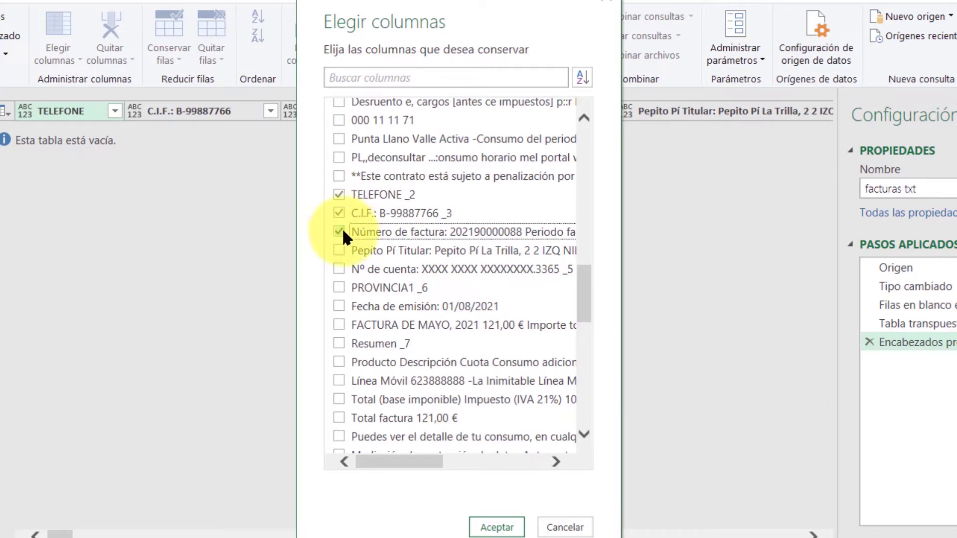
{"action": "left_click", "coordinate": [341, 306]}
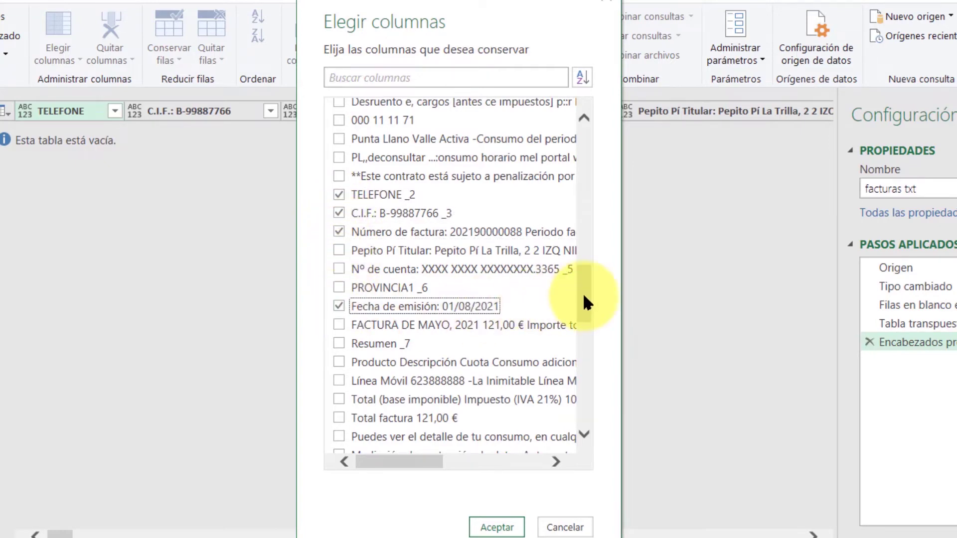
{"action": "left_click_drag", "start_coordinate": [582, 294], "coordinate": [581, 314]}
{"action": "left_click", "coordinate": [339, 284]}
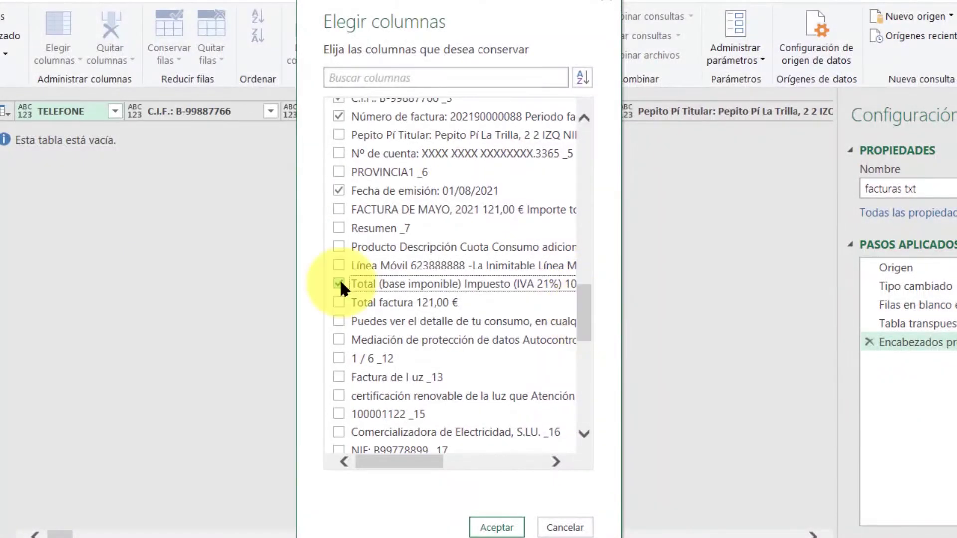
{"action": "left_click", "coordinate": [340, 302]}
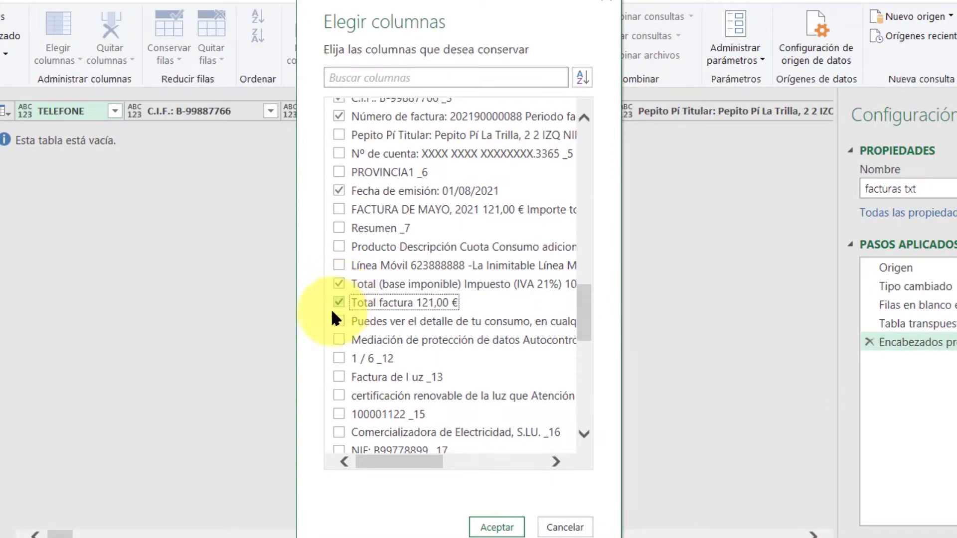
{"action": "left_click", "coordinate": [498, 528]}
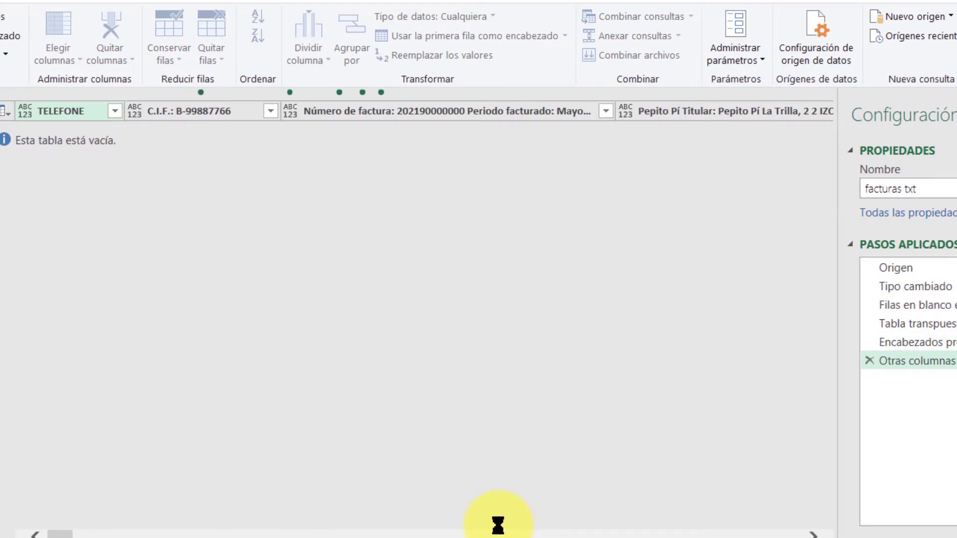
Use headers as the first row, turning the six header names into one data row
{"action": "left_click", "coordinate": [565, 36]}
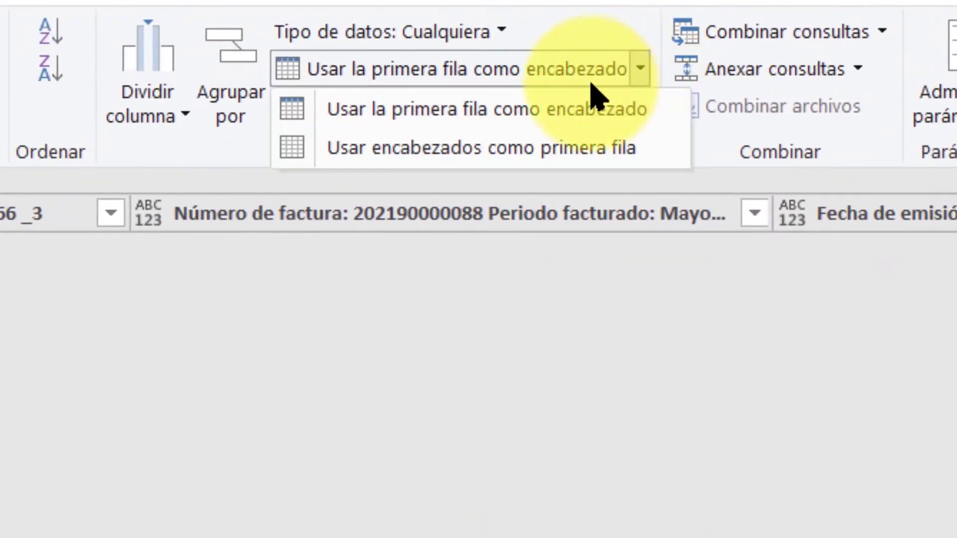
{"action": "left_click", "coordinate": [462, 153]}
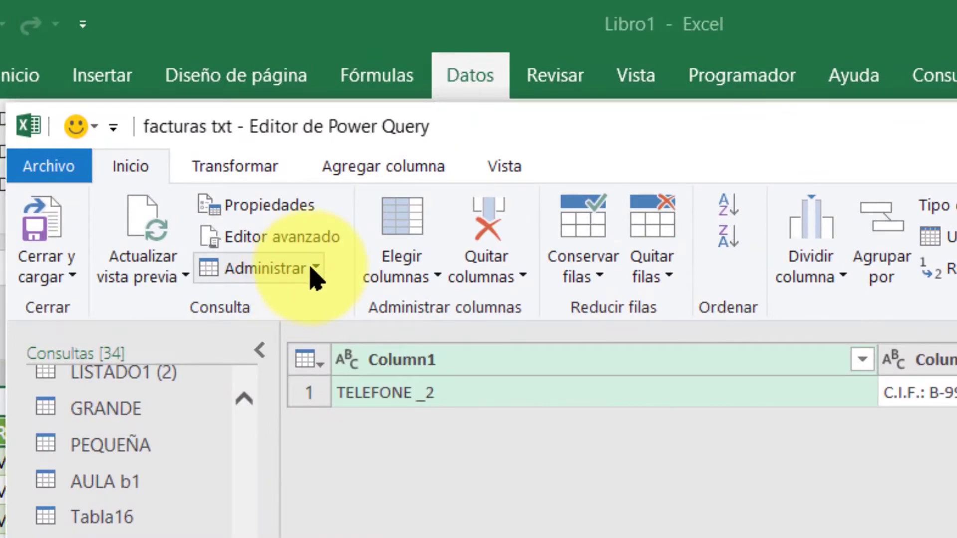
Duplicate facturas txt, rename the copy to 2, then check it and return to query 1
{"action": "left_click", "coordinate": [310, 273]}
{"action": "left_click", "coordinate": [291, 333]}
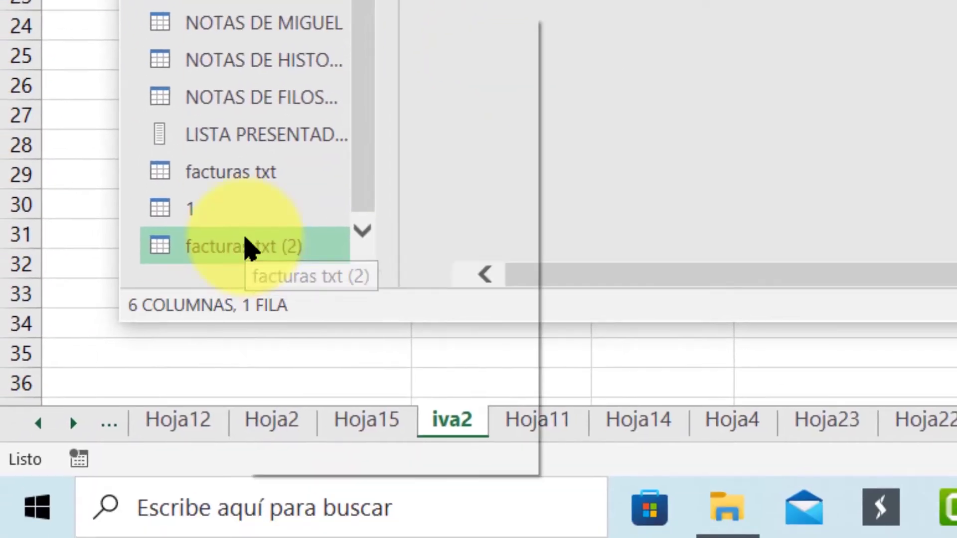
{"action": "right_click", "coordinate": [246, 246]}
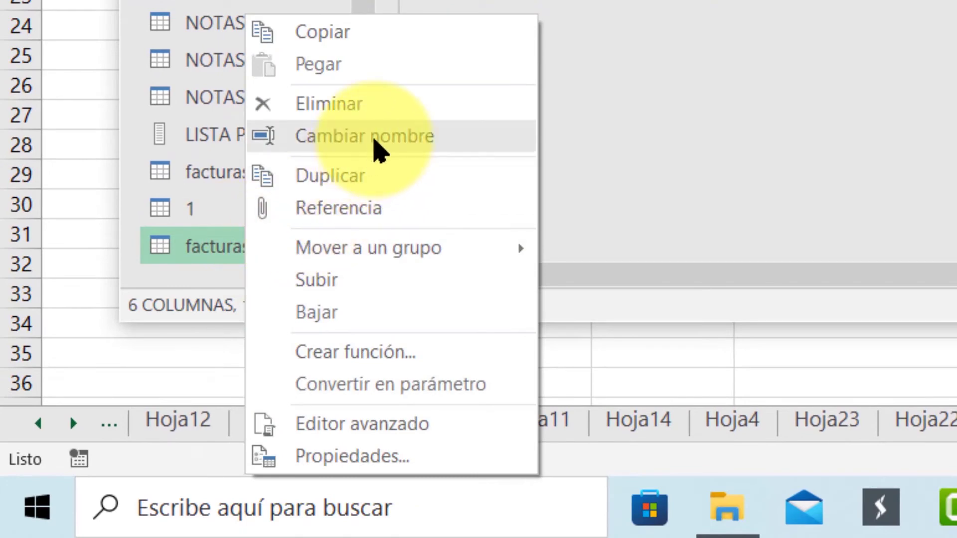
{"action": "left_click", "coordinate": [379, 144]}
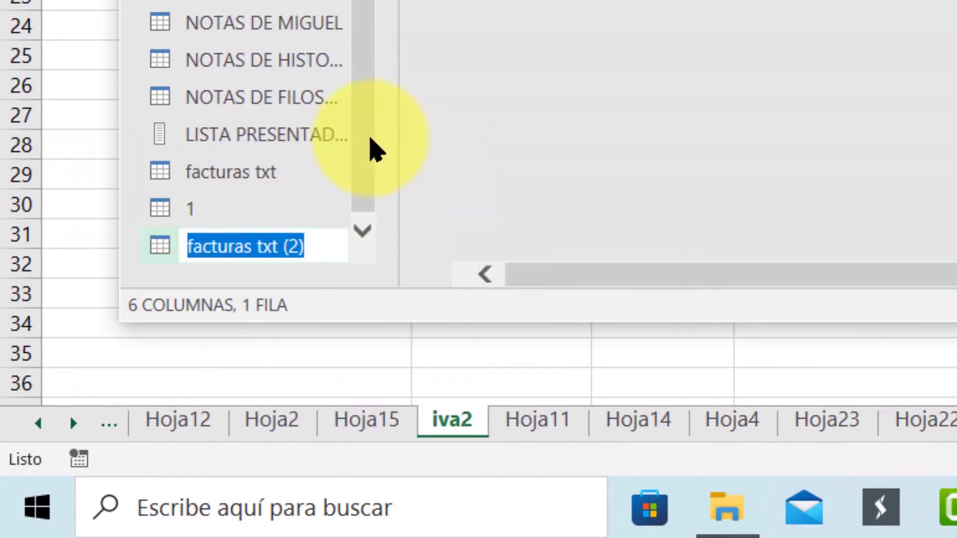
{"action": "type", "text": "2"}
{"action": "key", "text": "Return"}
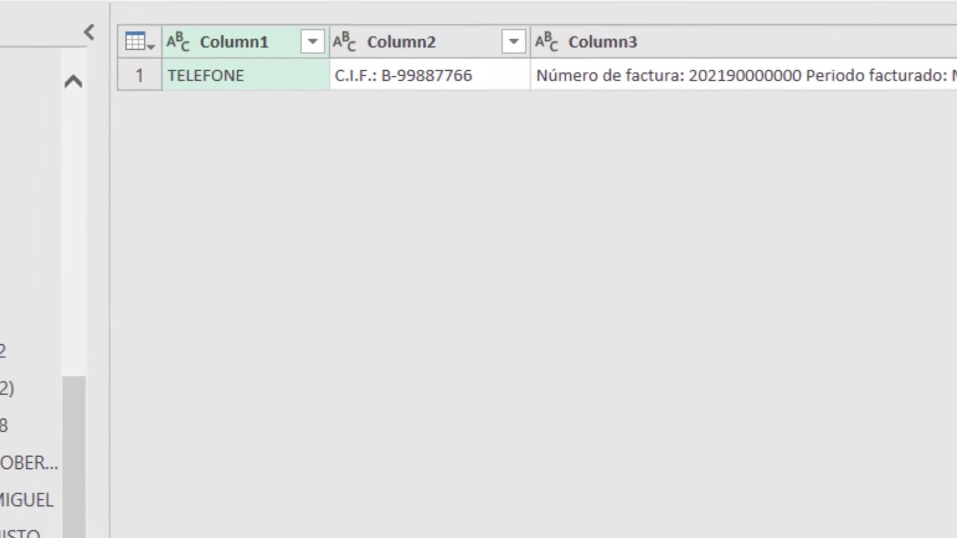
{"action": "left_click", "coordinate": [118, 448]}
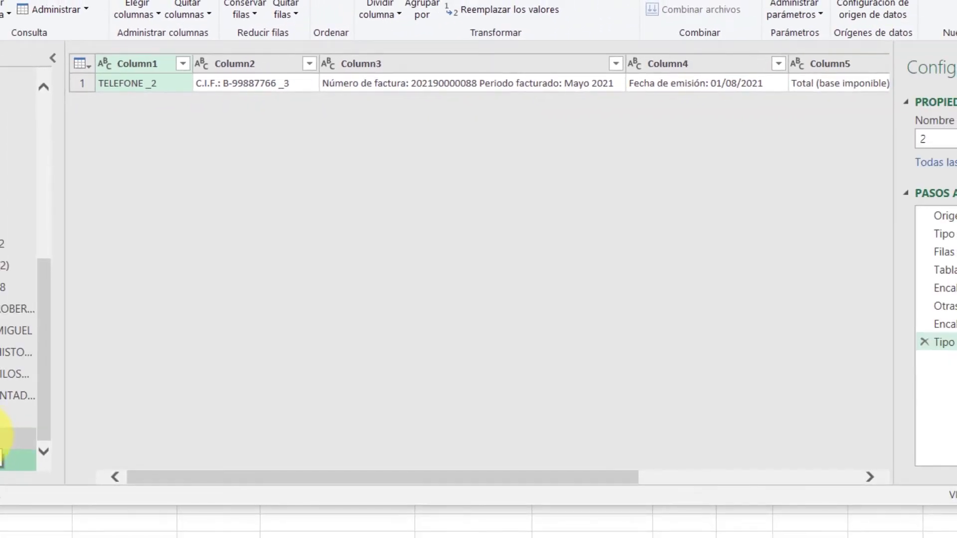
{"action": "left_click", "coordinate": [5, 438]}
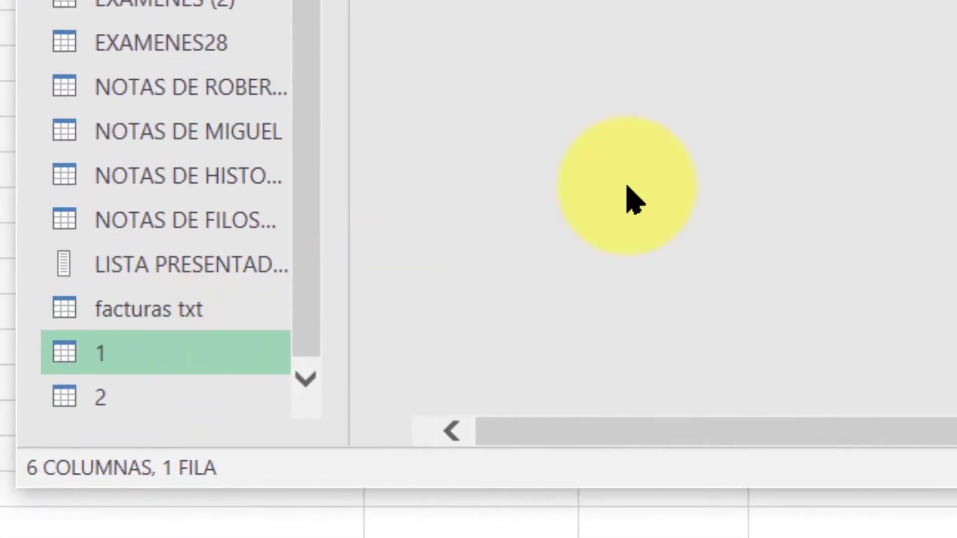
Append query 2 to query 1 as a new query with both phone invoice rows
{"action": "left_click", "coordinate": [303, 129]}
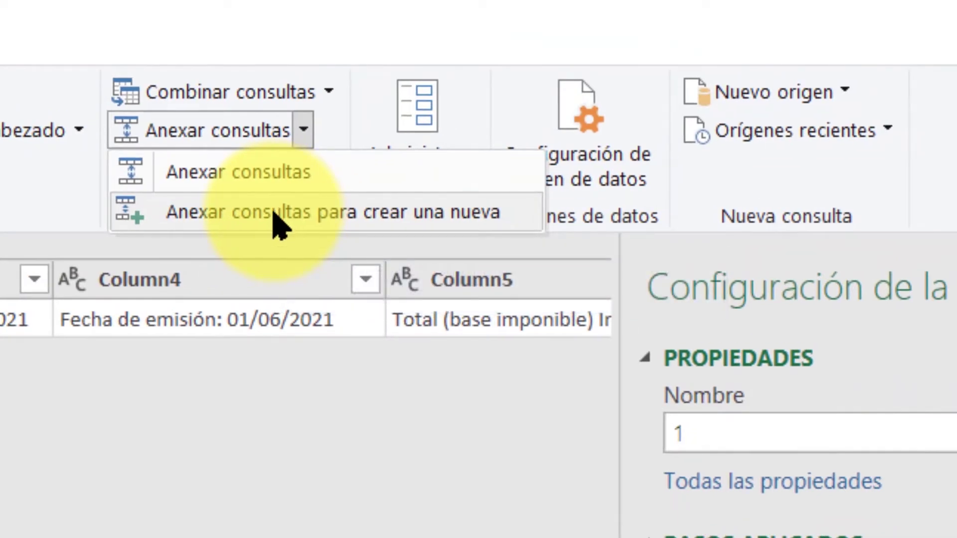
{"action": "left_click", "coordinate": [274, 213]}
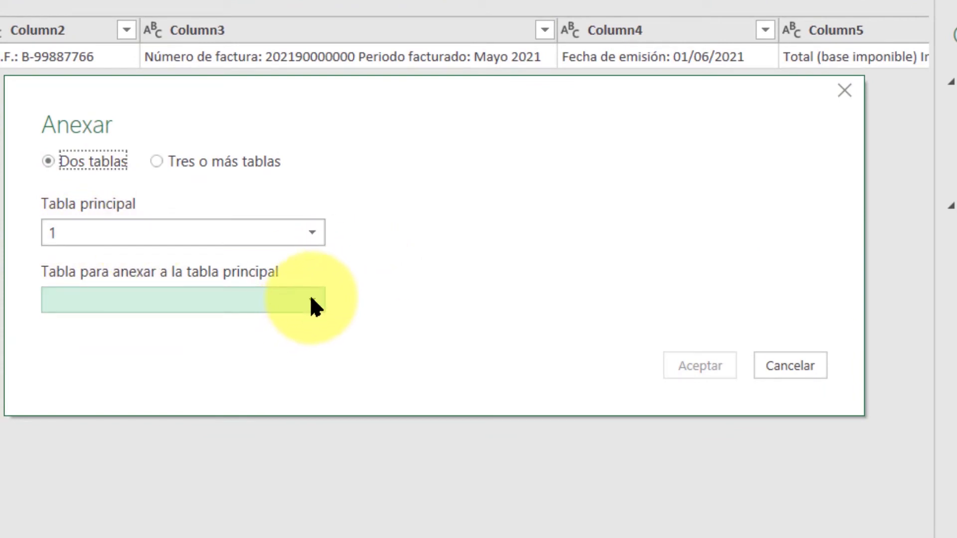
{"action": "left_click", "coordinate": [309, 299]}
{"action": "scroll", "coordinate": [120, 273], "scroll_direction": "down", "scroll_amount": 5}
{"action": "left_click", "coordinate": [112, 278]}
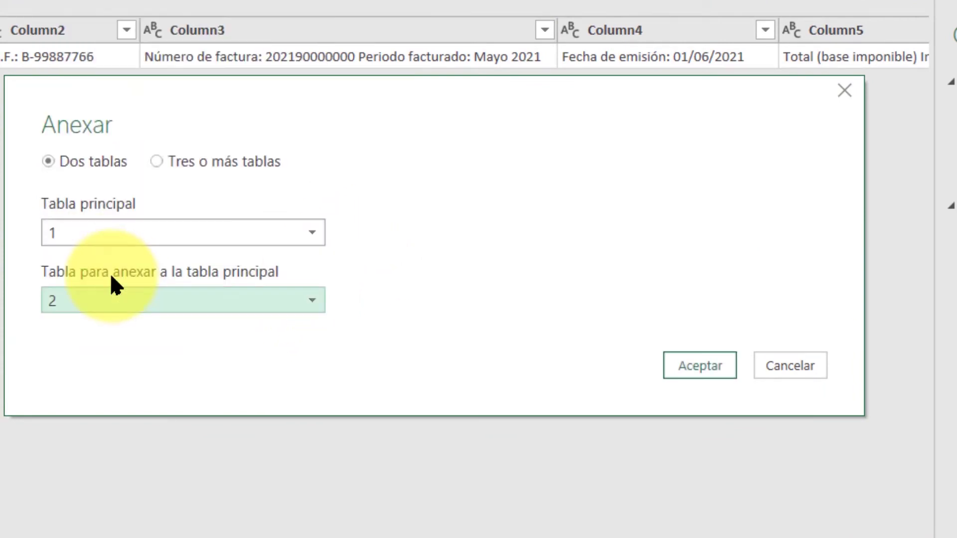
{"action": "left_click", "coordinate": [698, 378]}
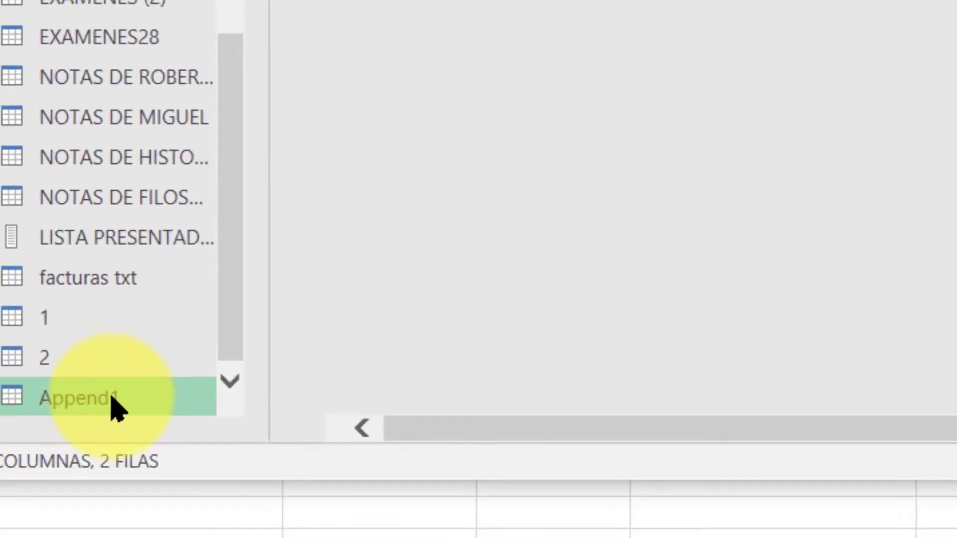
Rename the Append1 phone-invoice query to 1+2
{"action": "right_click", "coordinate": [115, 406]}
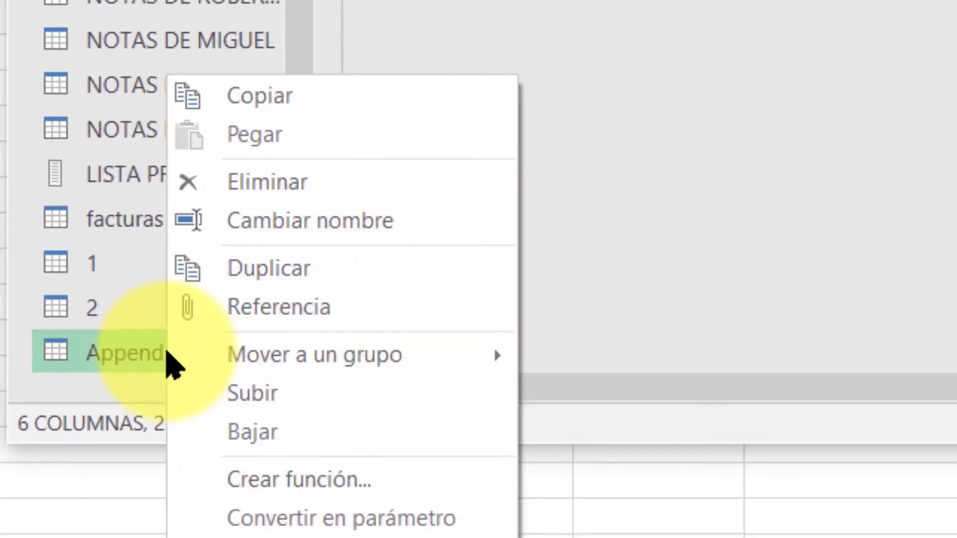
{"action": "left_click", "coordinate": [318, 224]}
{"action": "type", "text": "1"}
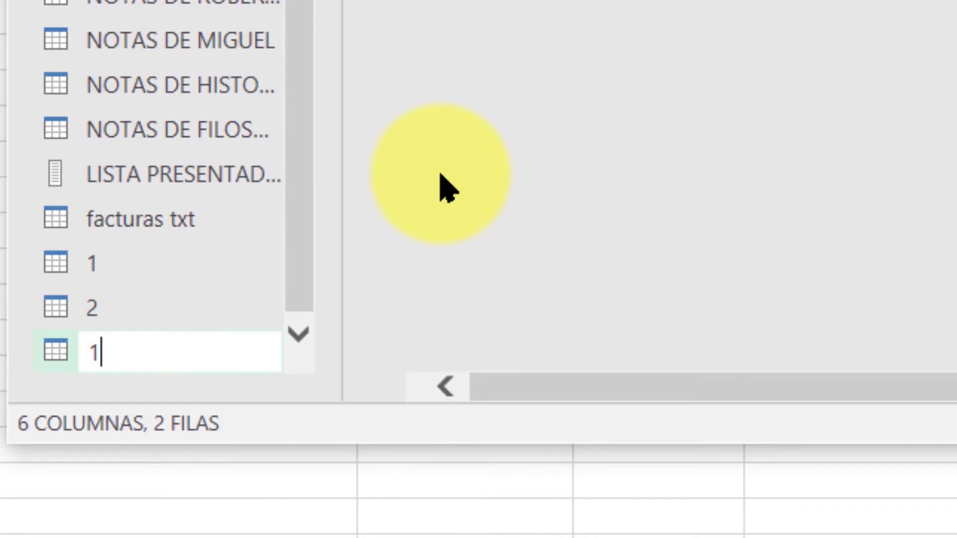
{"action": "type", "text": "+2"}
{"action": "key", "text": "Return"}
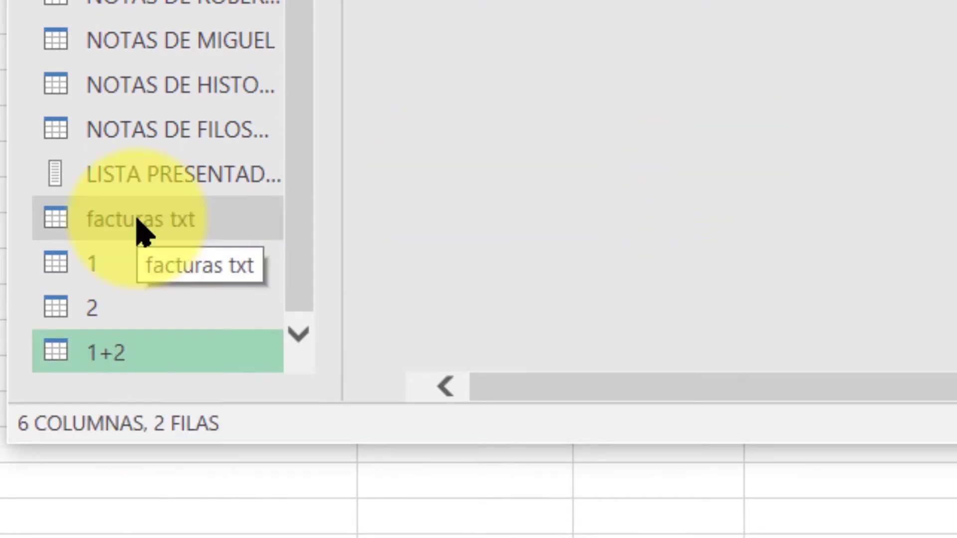
{"action": "left_click", "coordinate": [139, 222]}
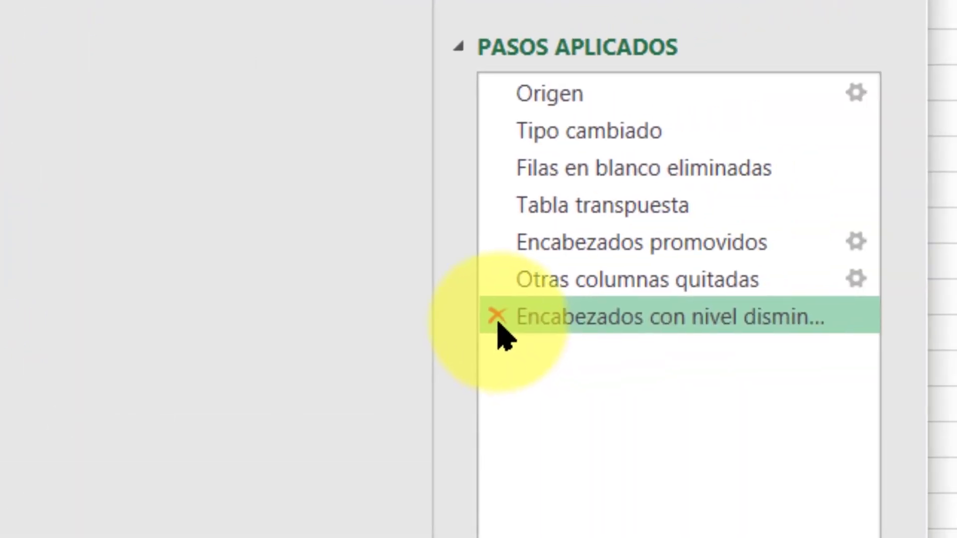
Drop facturas txt's last two steps and keep only the Comercializadora de Electricidad and NIF: B99778899 columns
{"action": "left_click", "coordinate": [495, 315]}
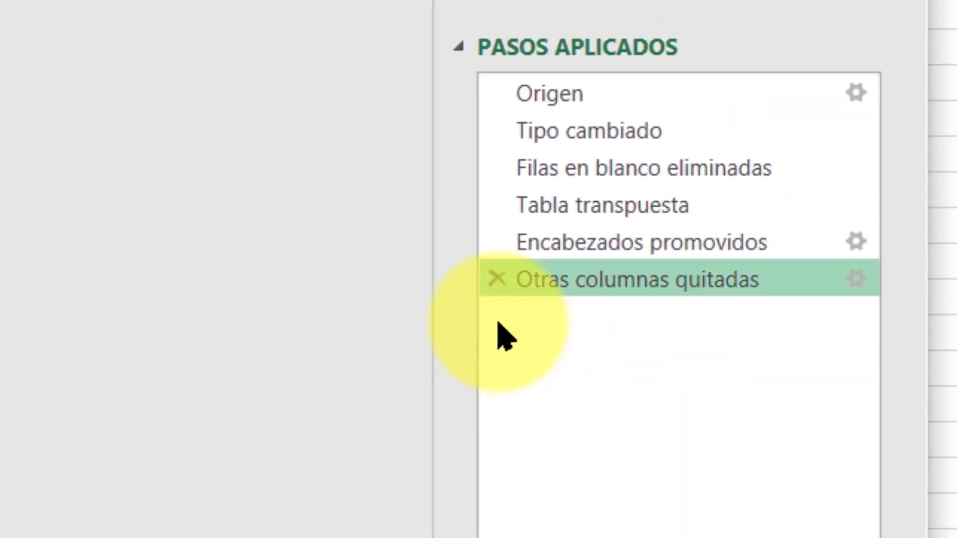
{"action": "left_click", "coordinate": [498, 281]}
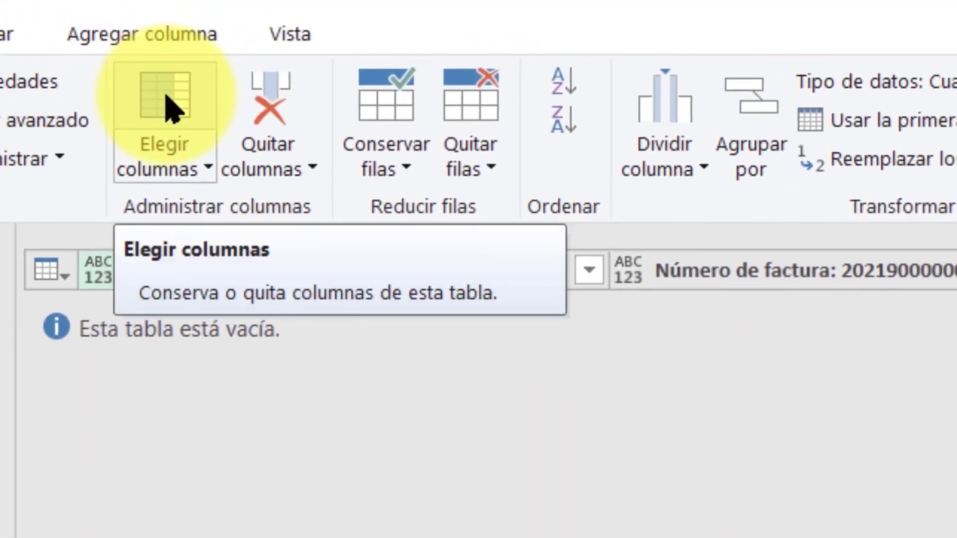
{"action": "left_click", "coordinate": [170, 104]}
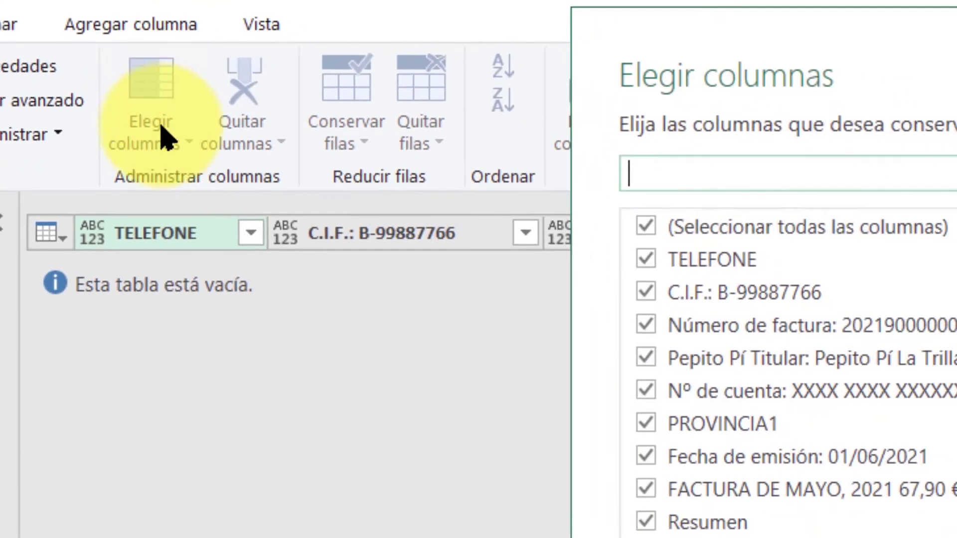
{"action": "left_click", "coordinate": [369, 99]}
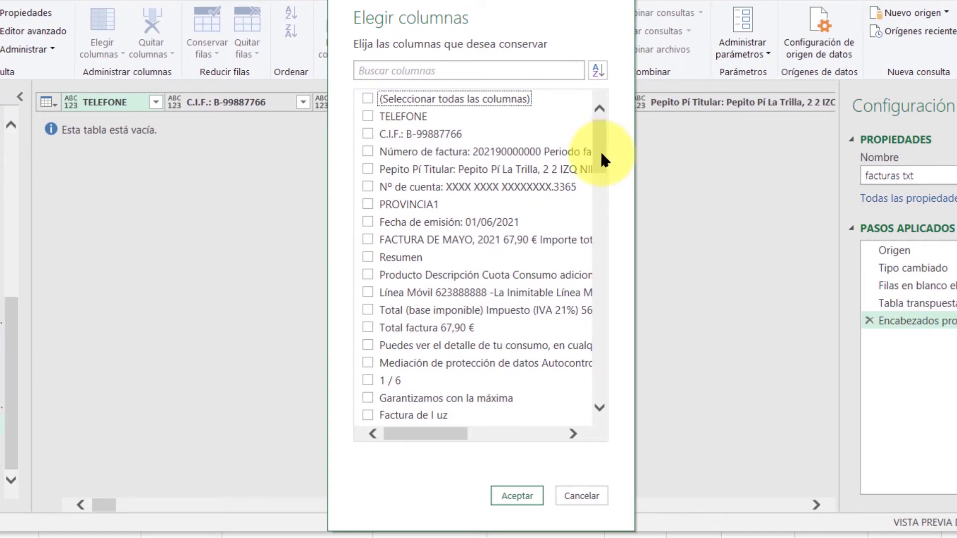
{"action": "left_click_drag", "start_coordinate": [601, 160], "coordinate": [604, 204]}
{"action": "left_click", "coordinate": [367, 192]}
{"action": "left_click", "coordinate": [367, 209]}
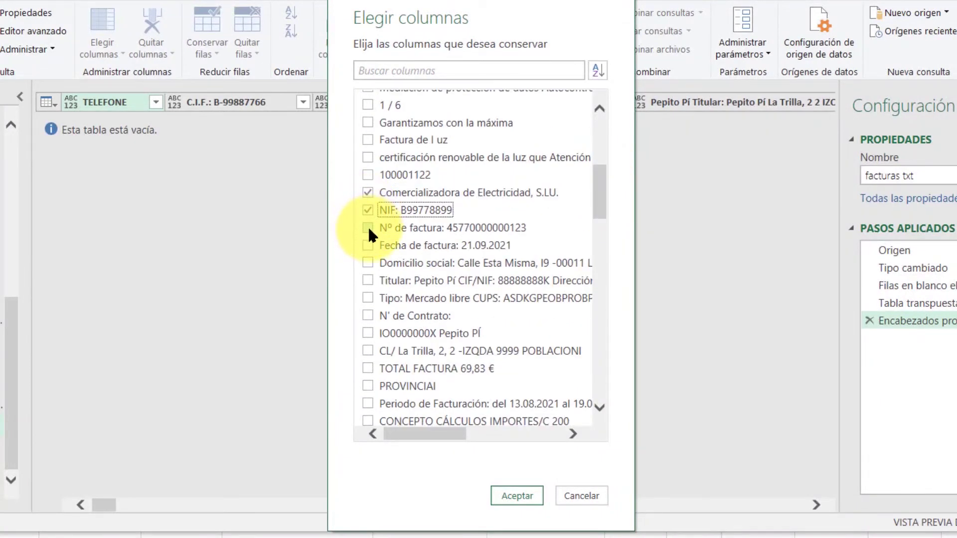
{"action": "left_click", "coordinate": [523, 493]}
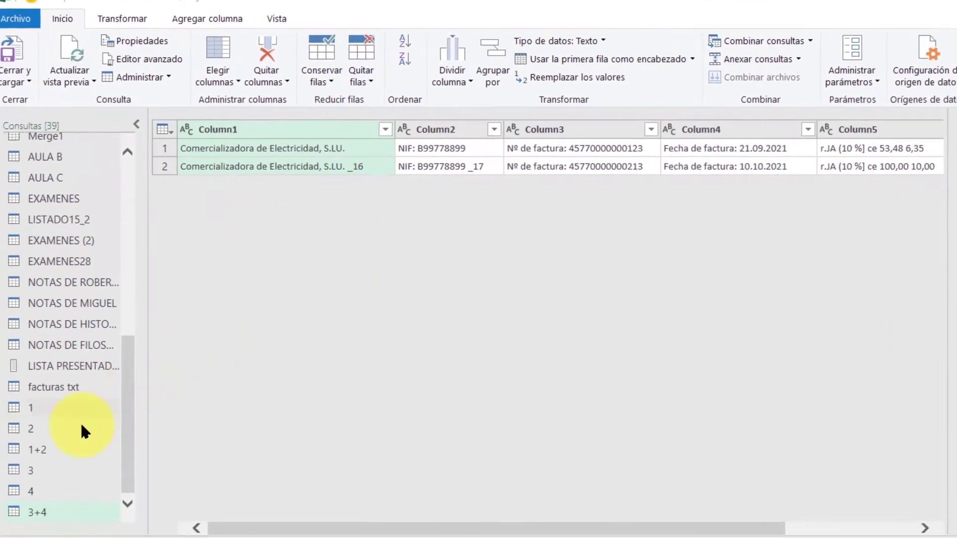
Show the 1+2 query with the phone invoices dated 01/06/2021 and 01/08/2021
{"action": "left_click", "coordinate": [65, 443]}
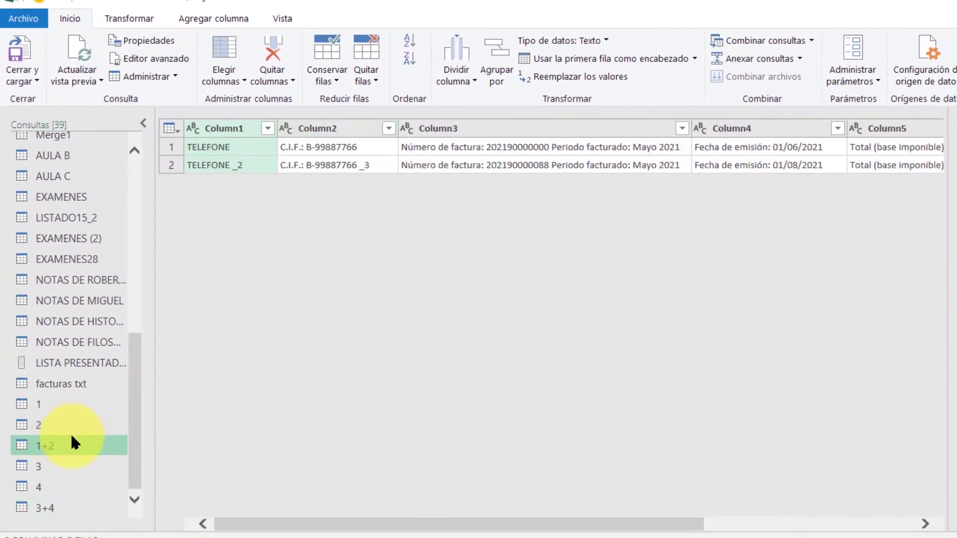